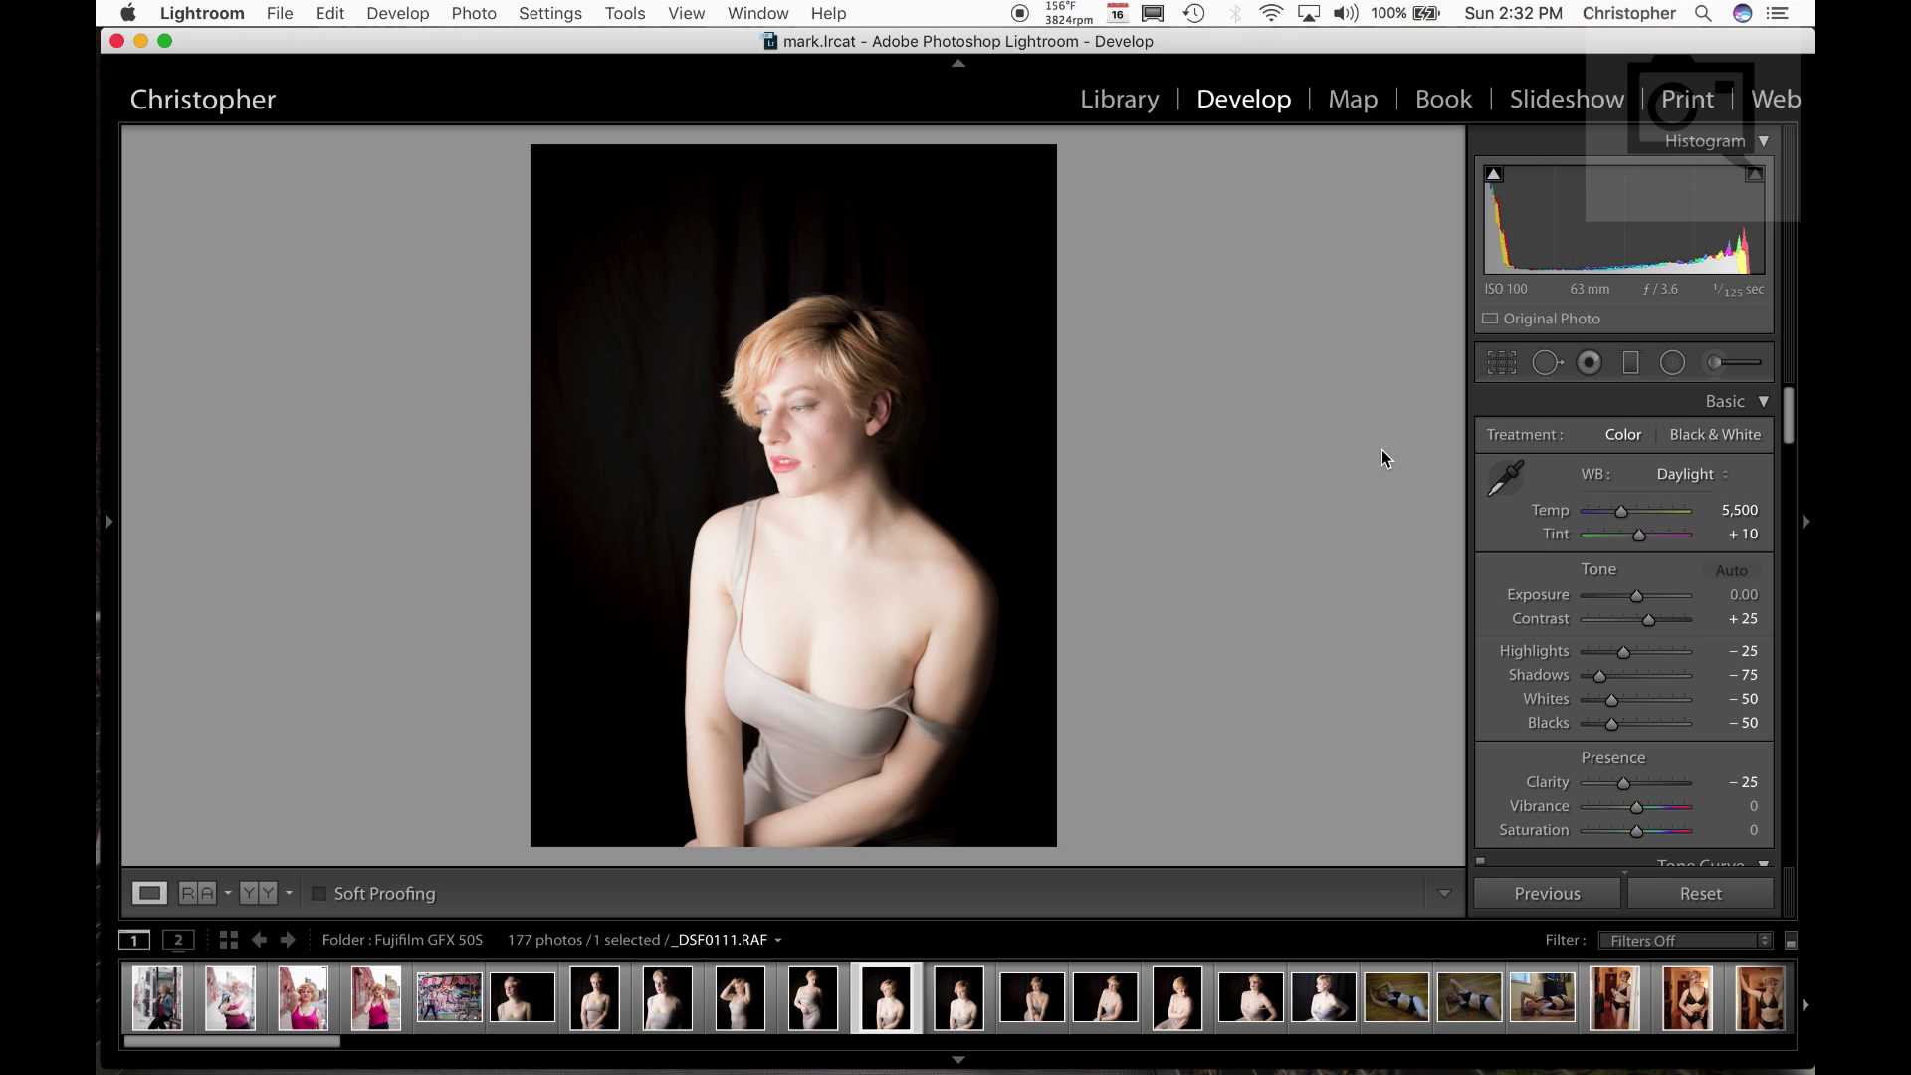
# Browse the studio portraits against the black backdrop one by one, from _DSF0111.RAF through to _DSF0144.RAF
pyautogui.press('Right')
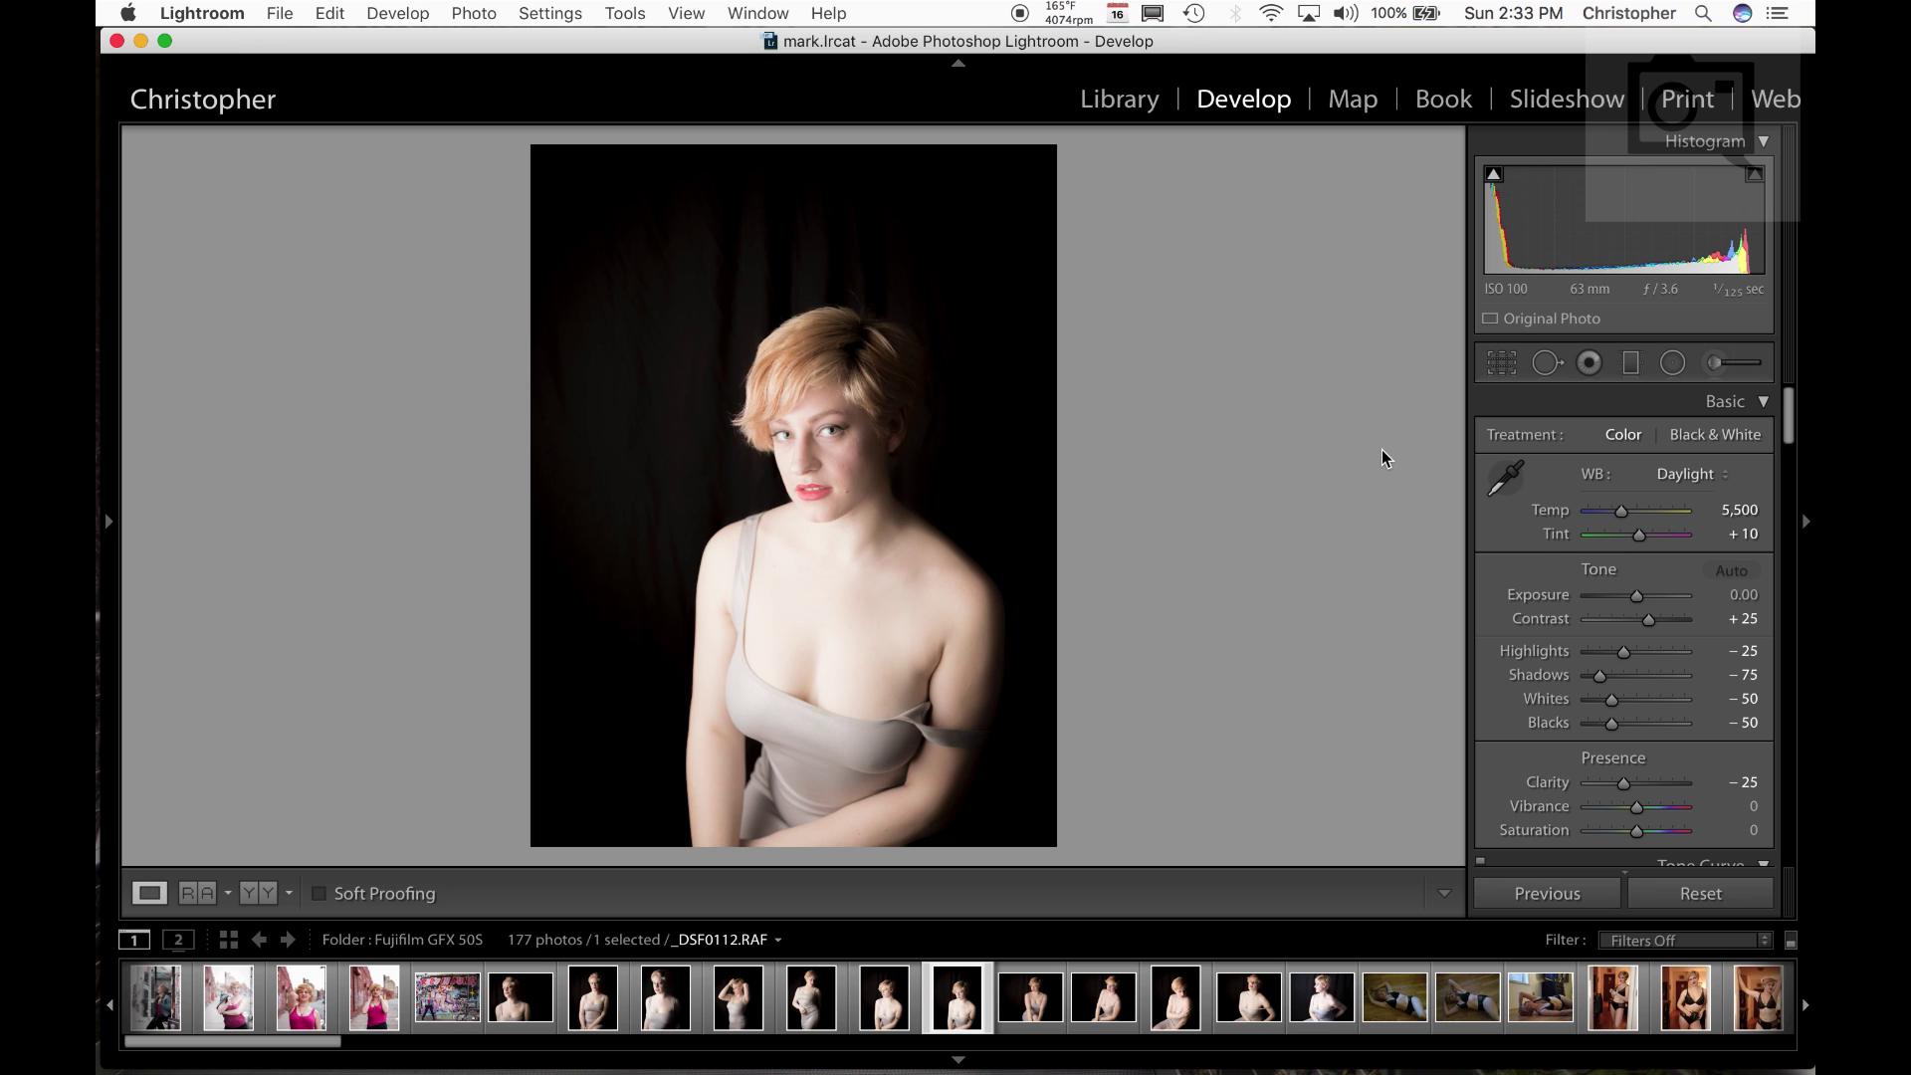
pyautogui.press('Right')
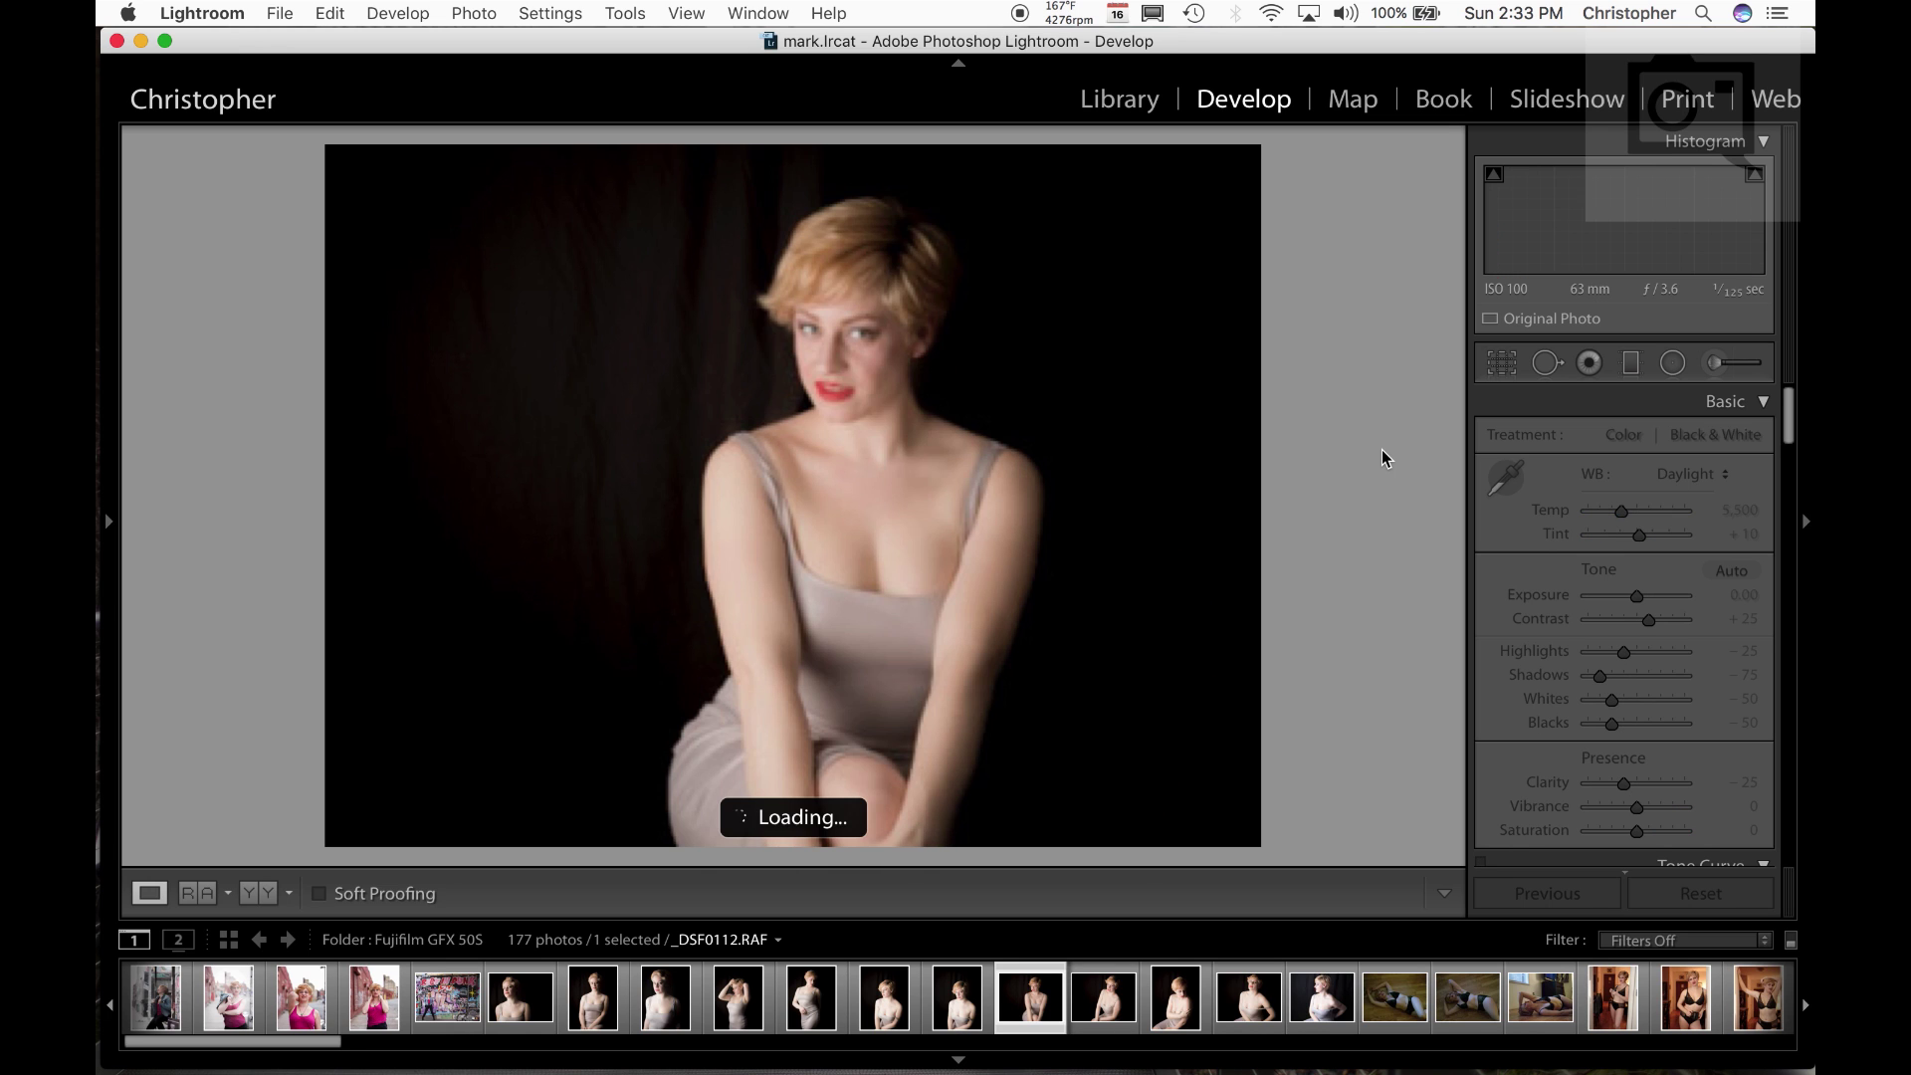
pyautogui.press('Right')
pyautogui.press('Right')
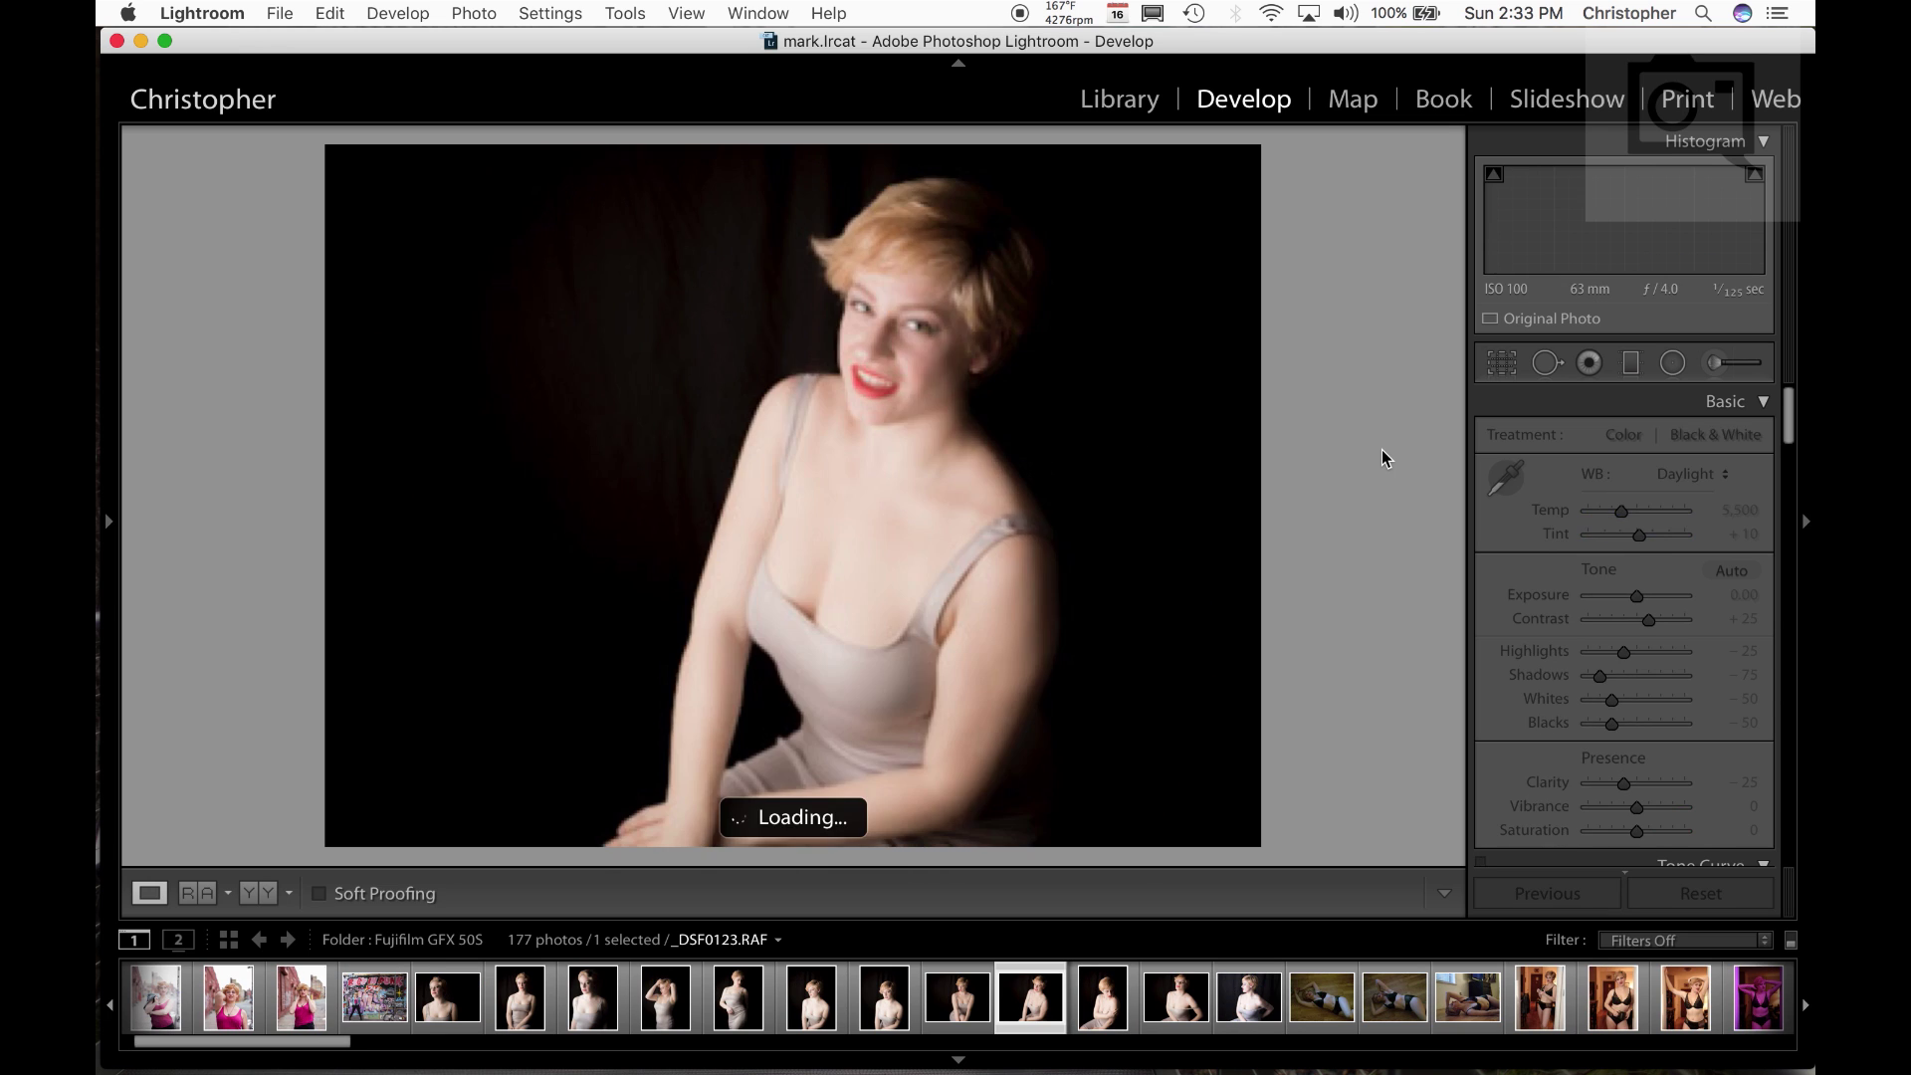
pyautogui.press('Right')
pyautogui.press('Right')
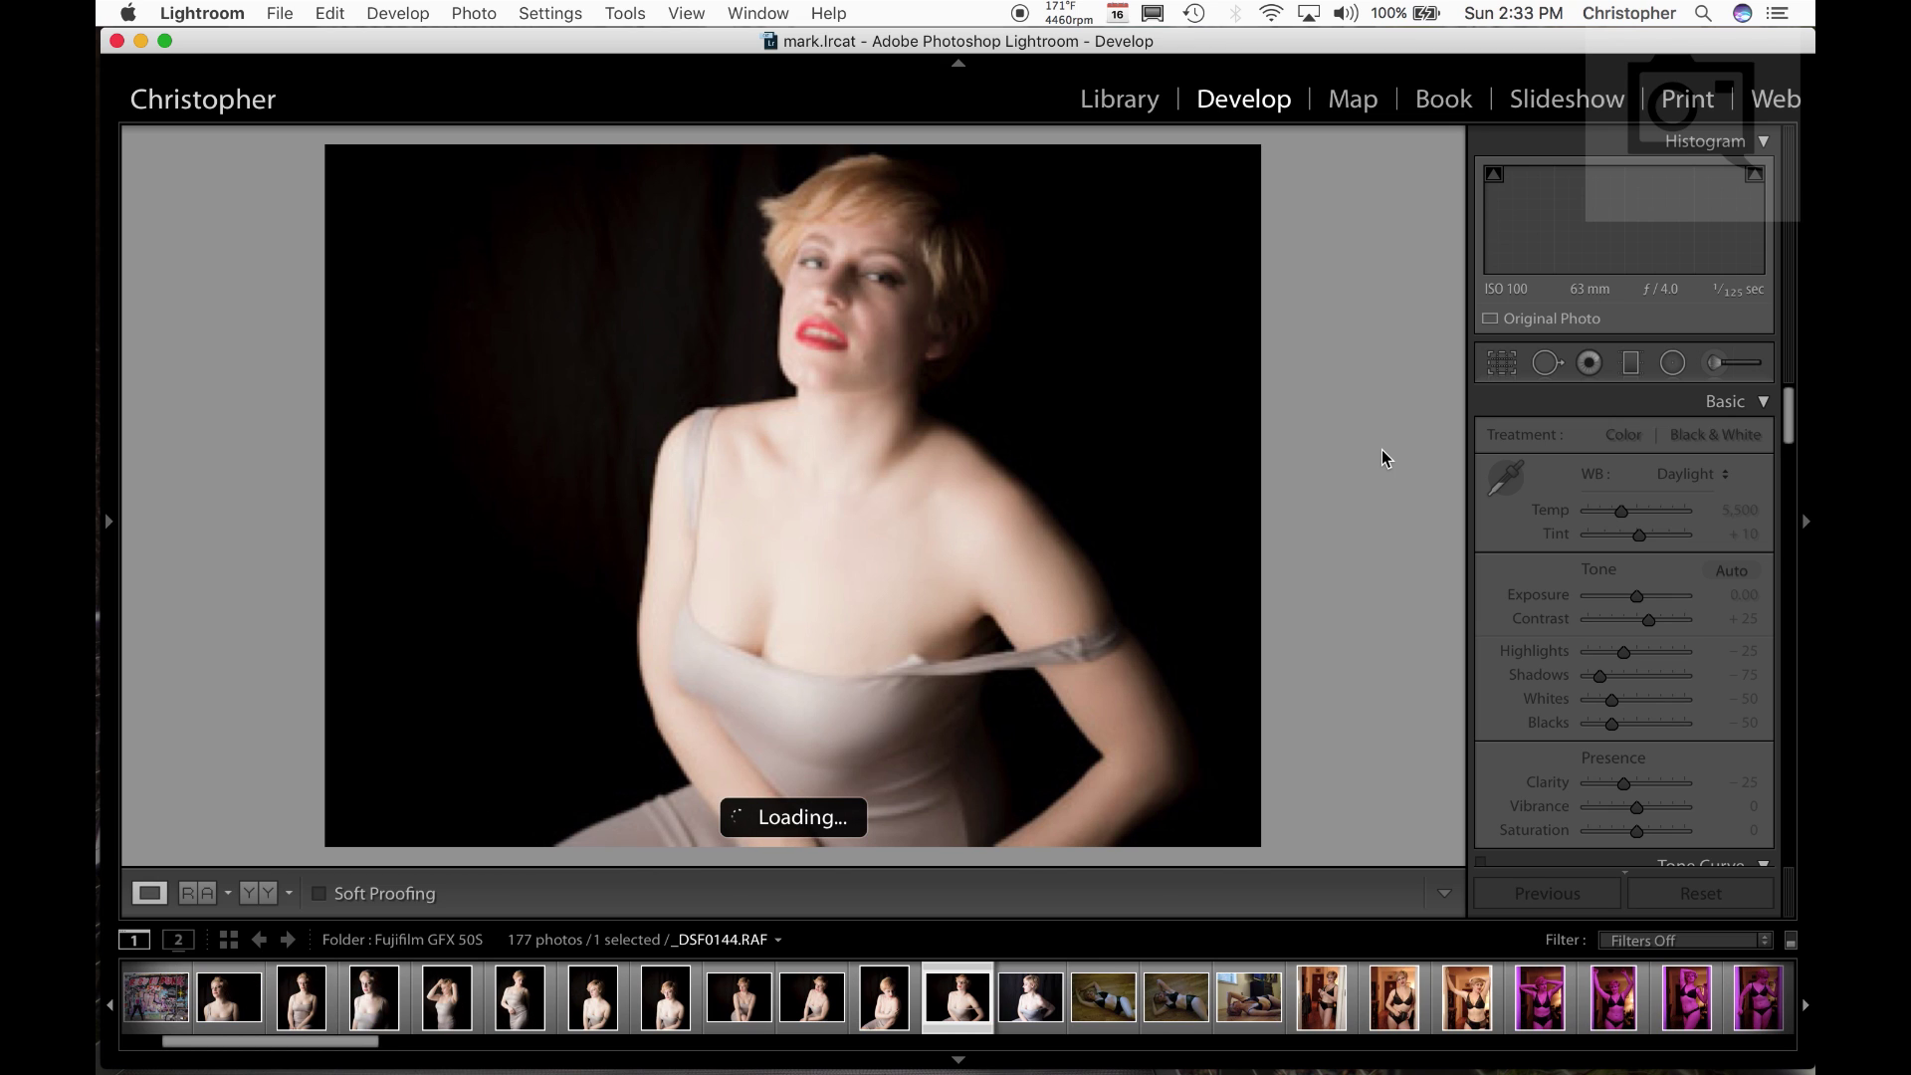
pyautogui.press('Right')
pyautogui.press('Left')
pyautogui.scroll(4, 284, 995)
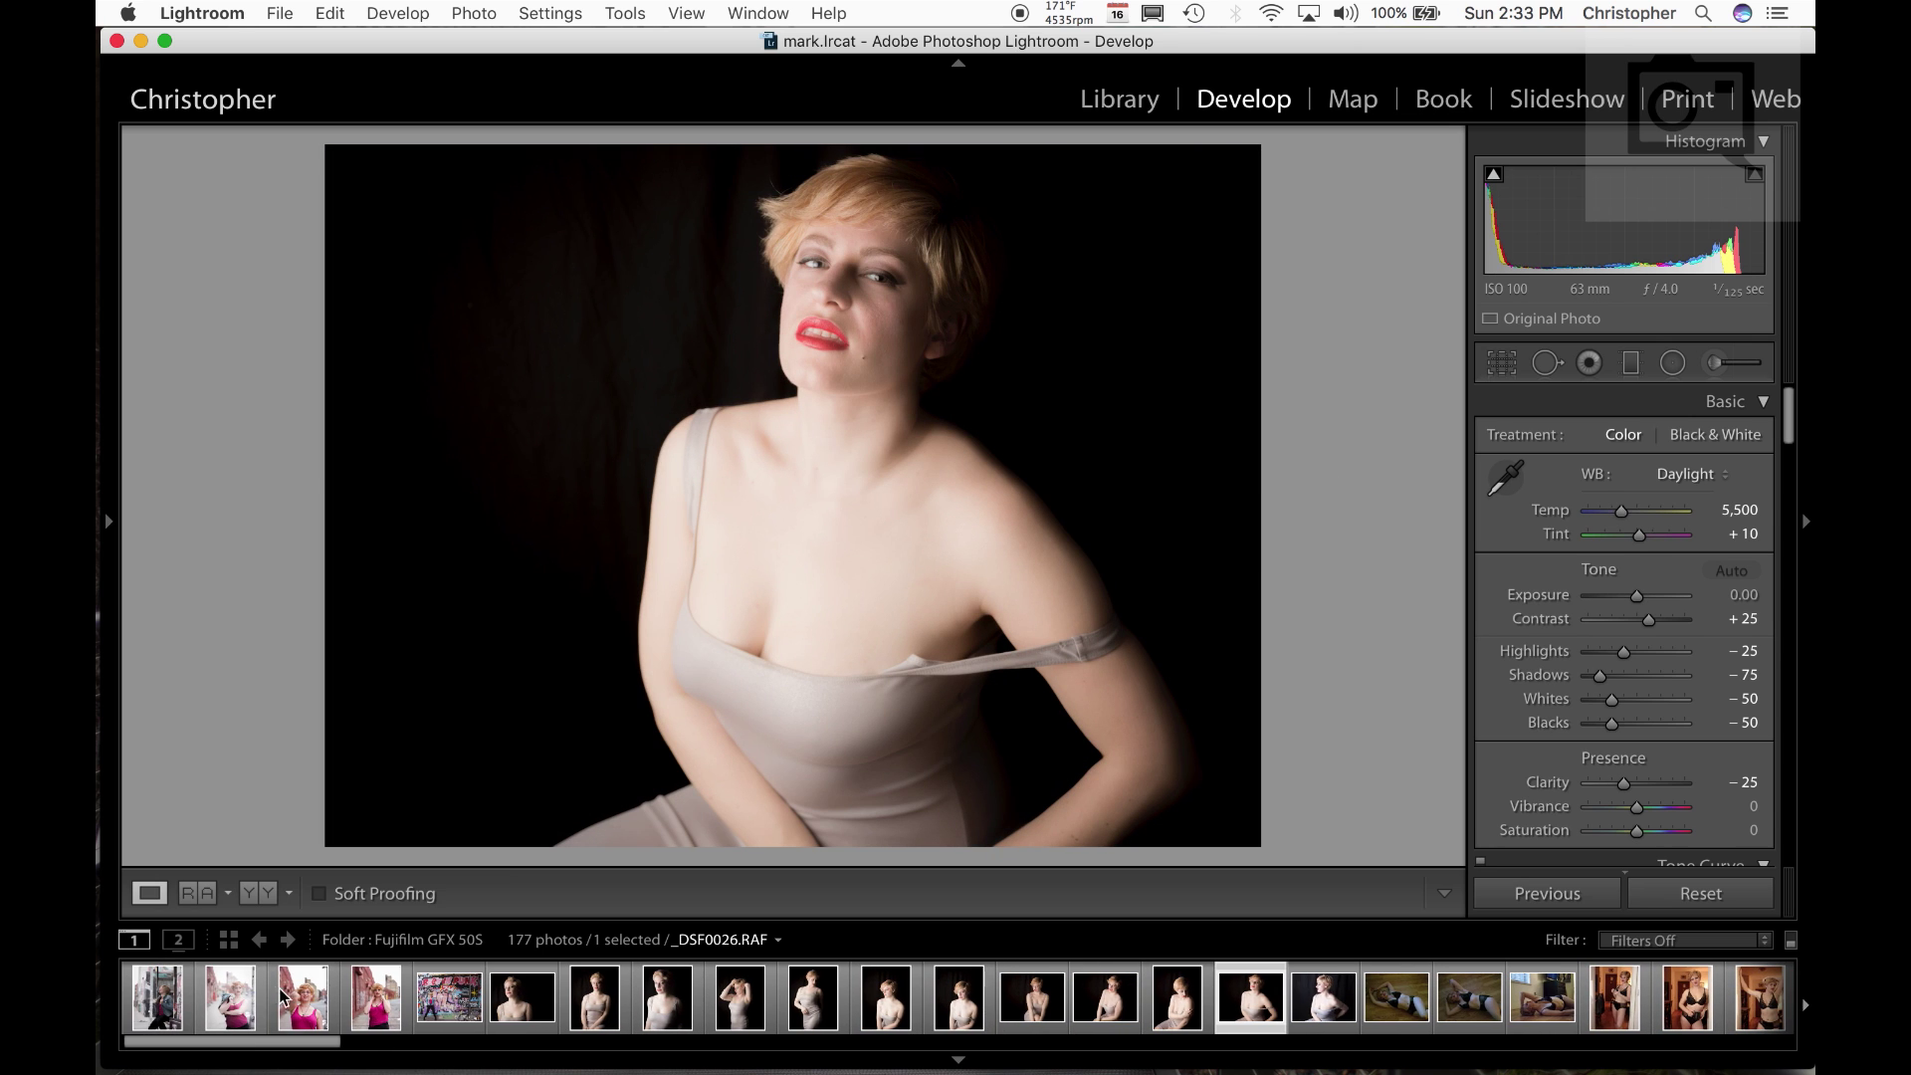
# View the first two street photos in the series, and return to the studio shots _DSF0144.RAF and _DSF0070.RAF
pyautogui.click(157, 995)
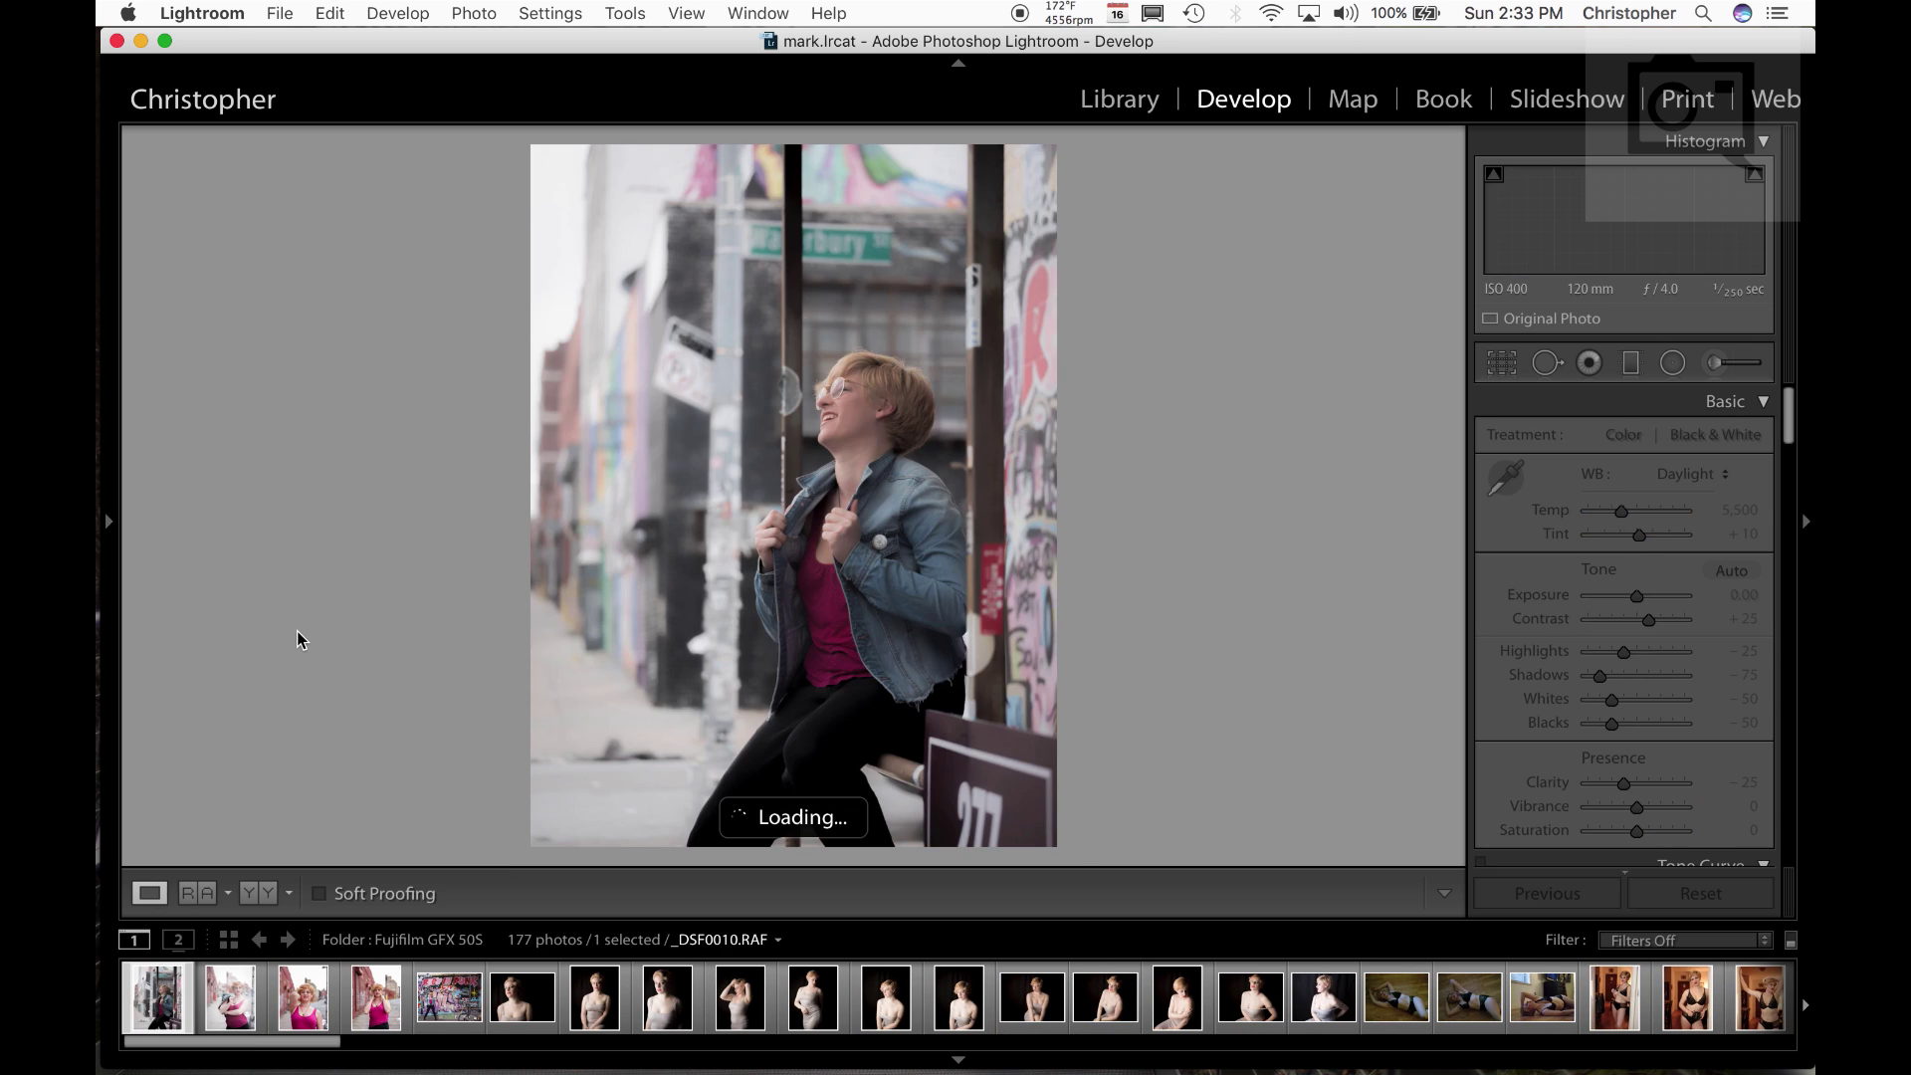
pyautogui.press('Right')
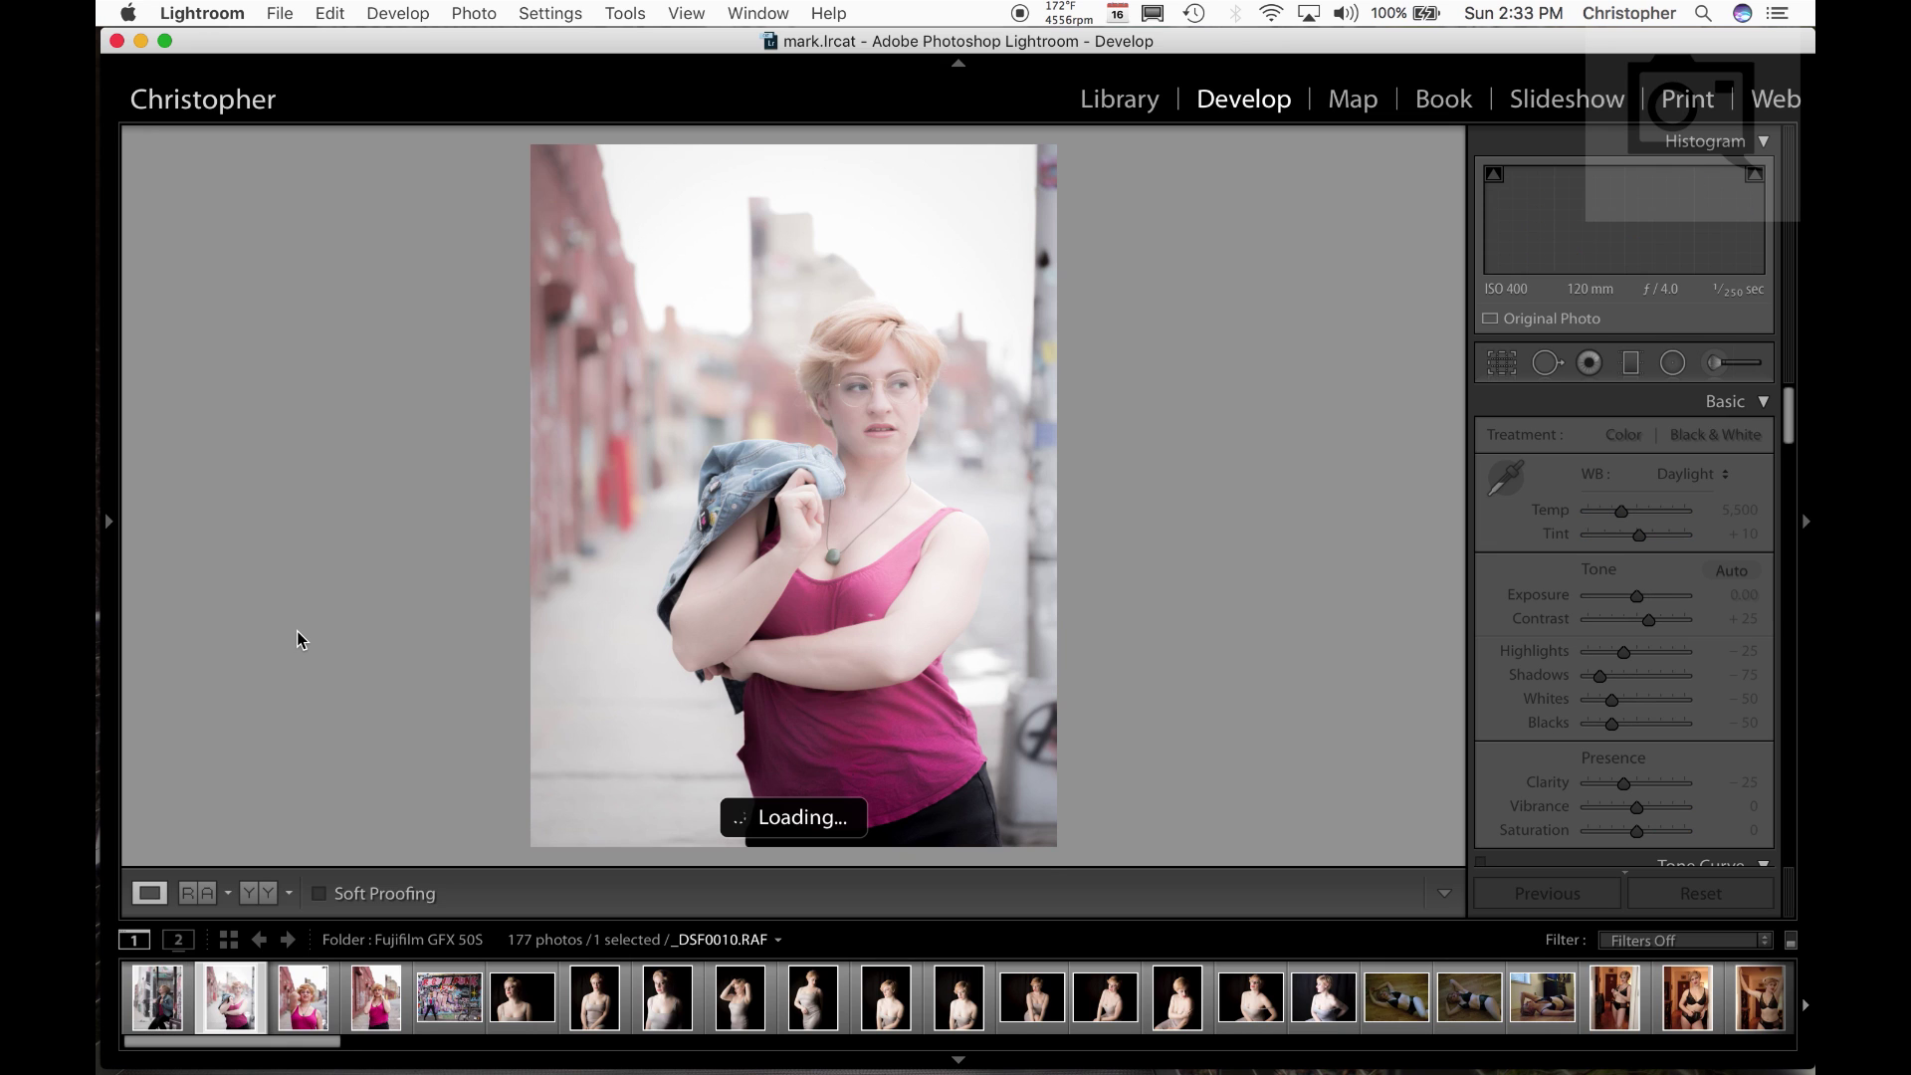
pyautogui.press('Left')
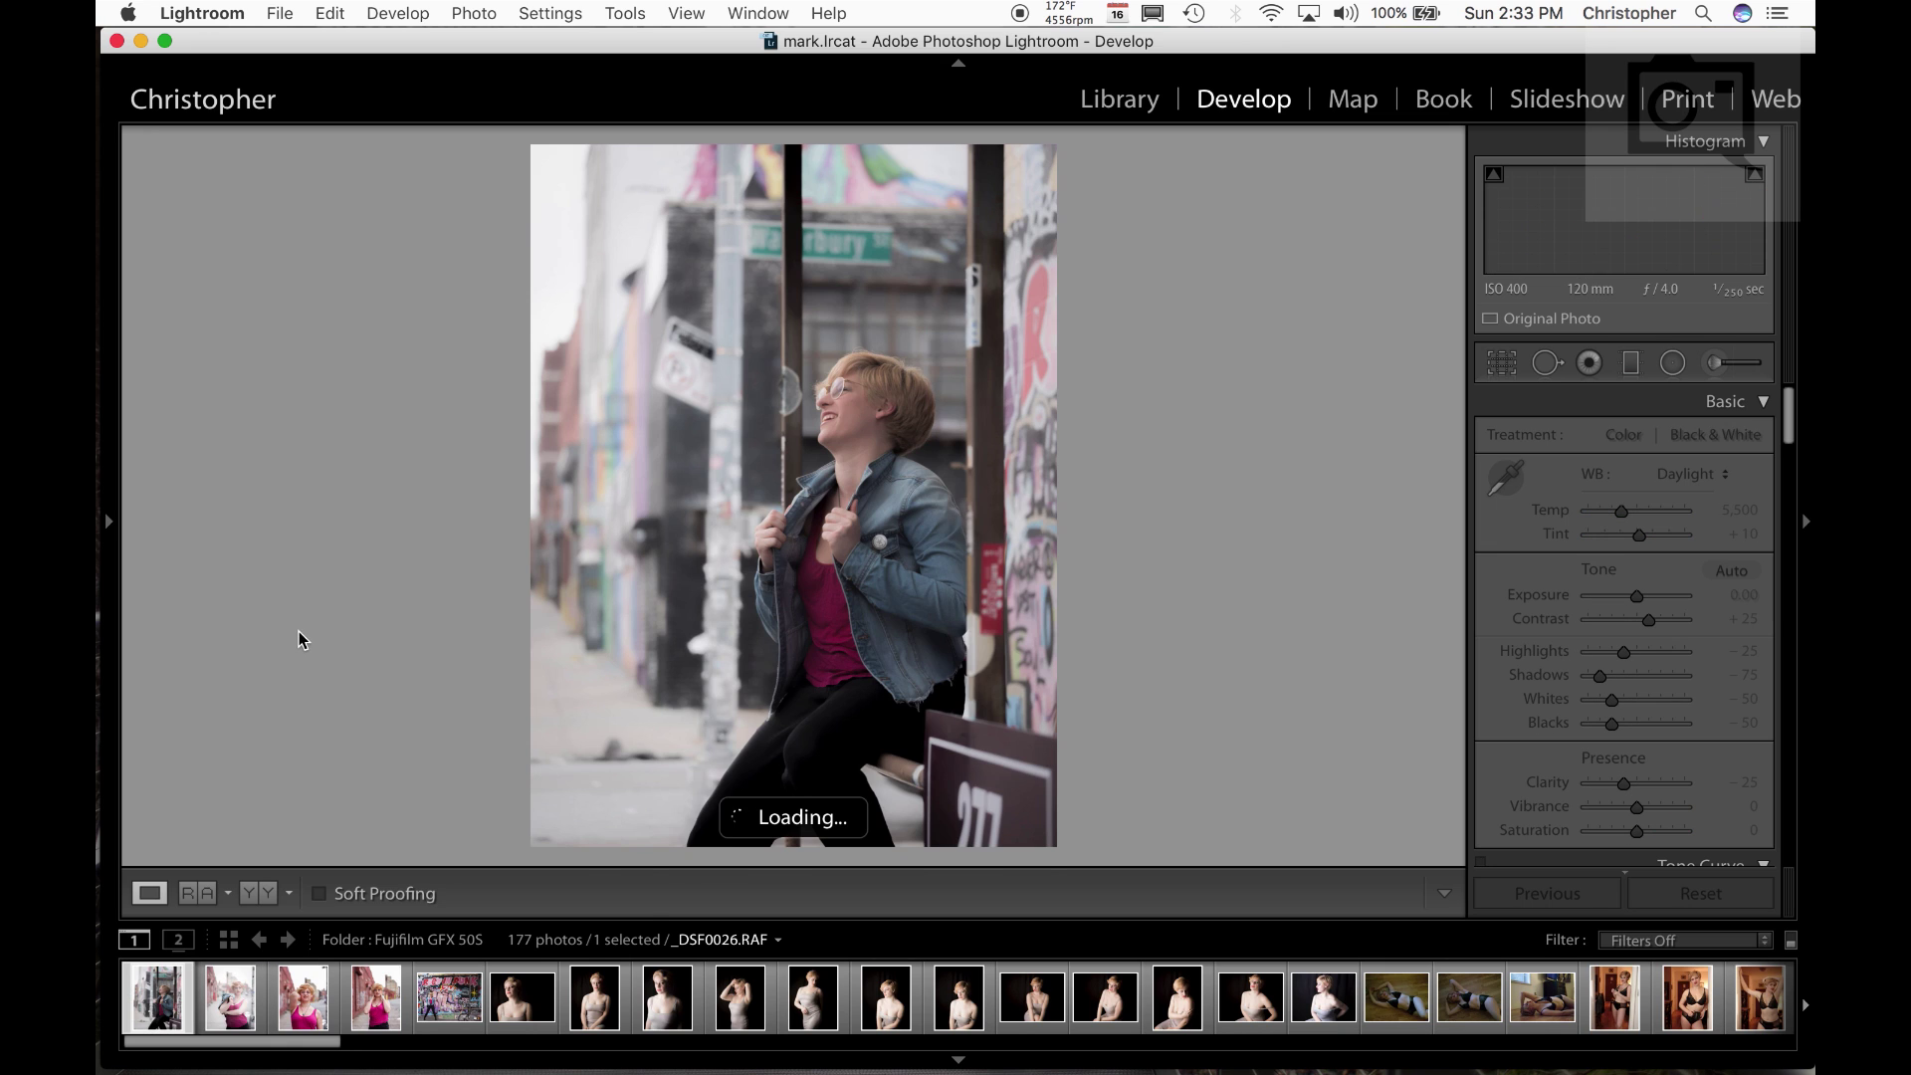
pyautogui.click(1246, 999)
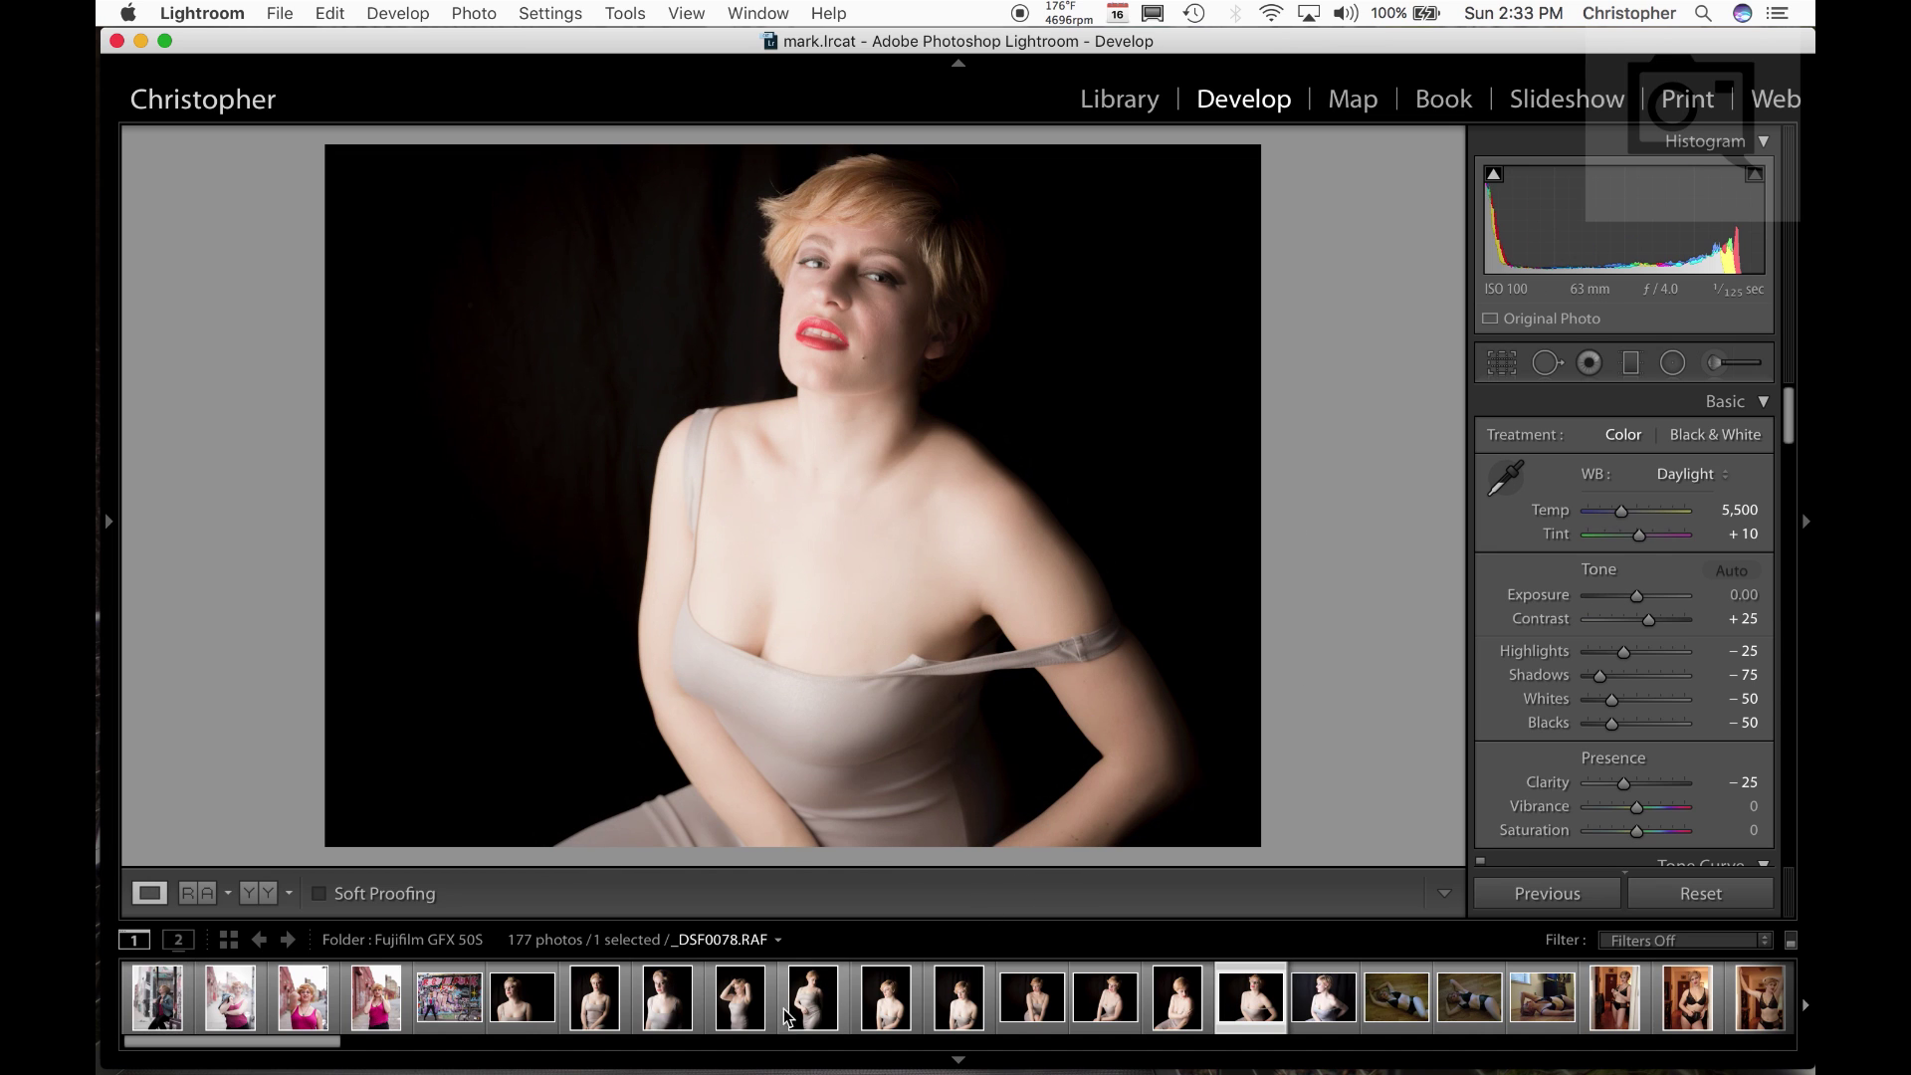
pyautogui.click(740, 998)
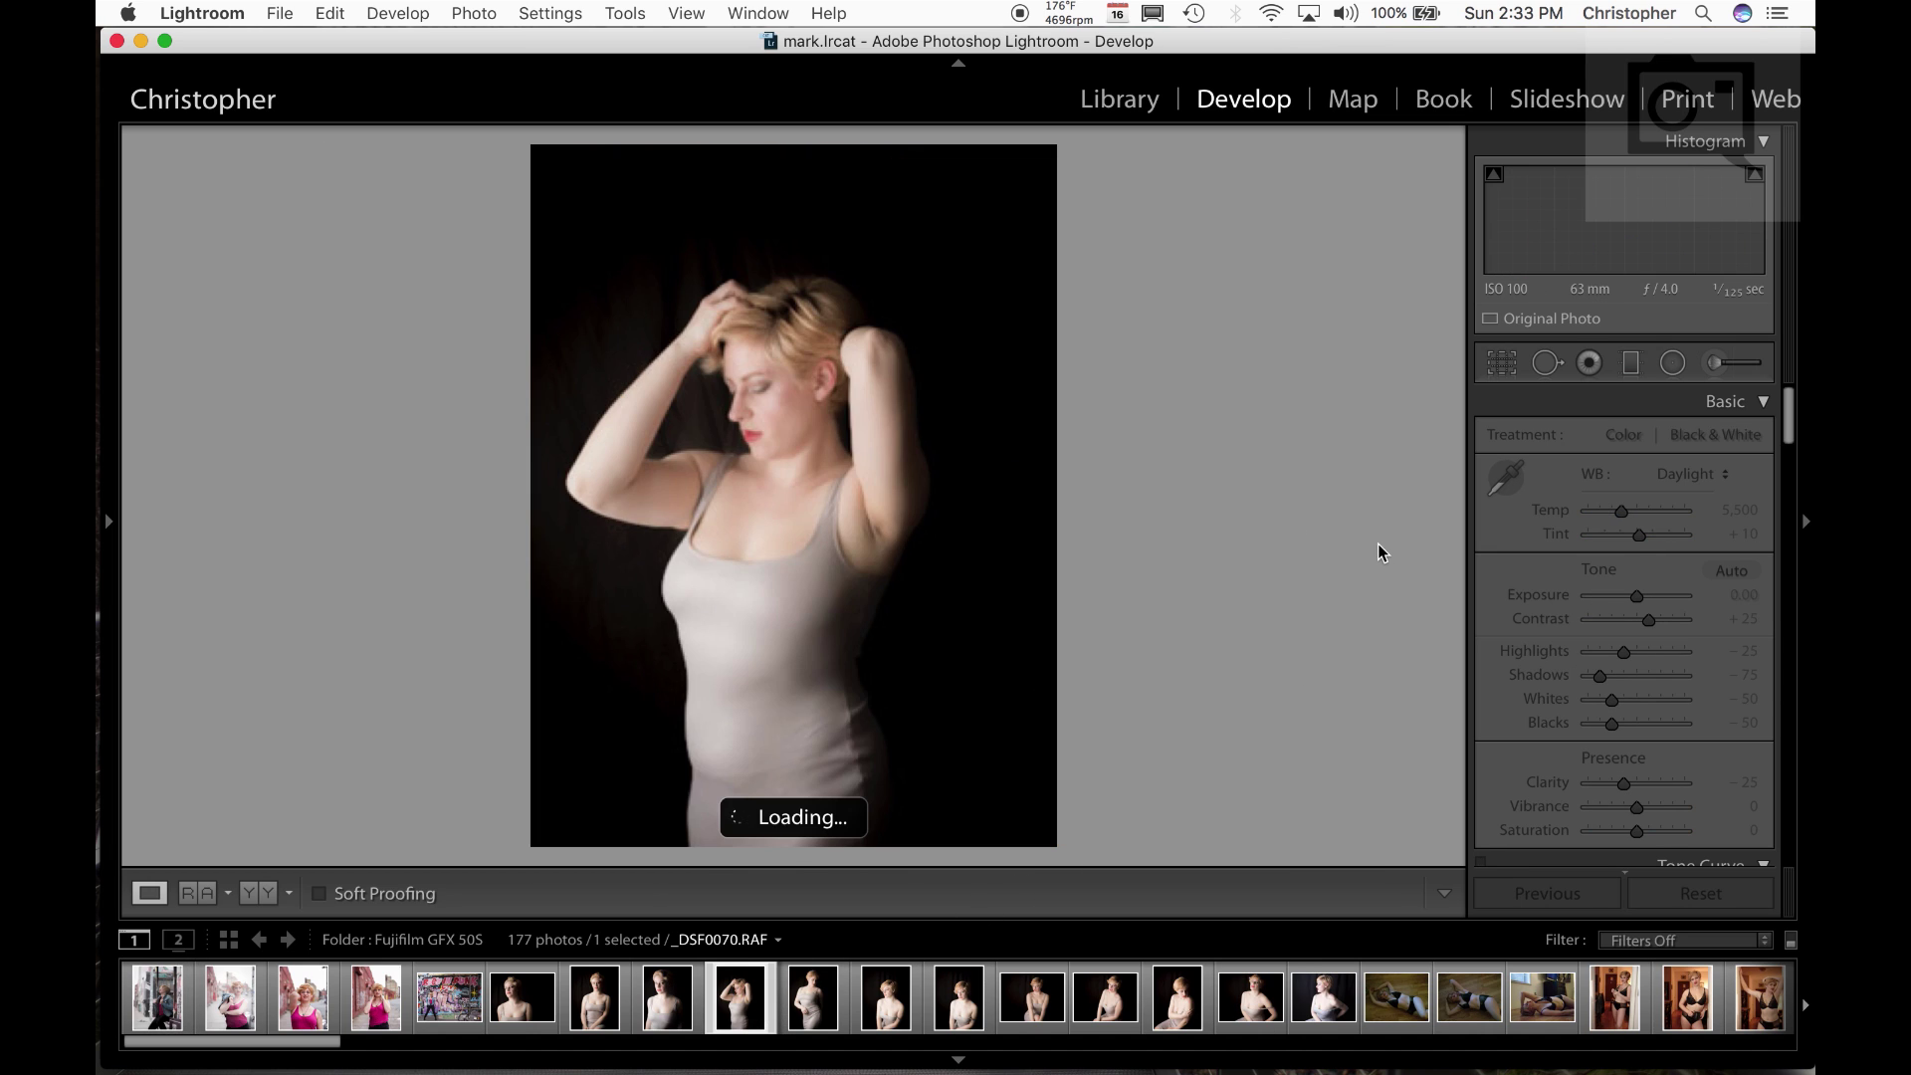
pyautogui.press('ctrl+super+Escape')
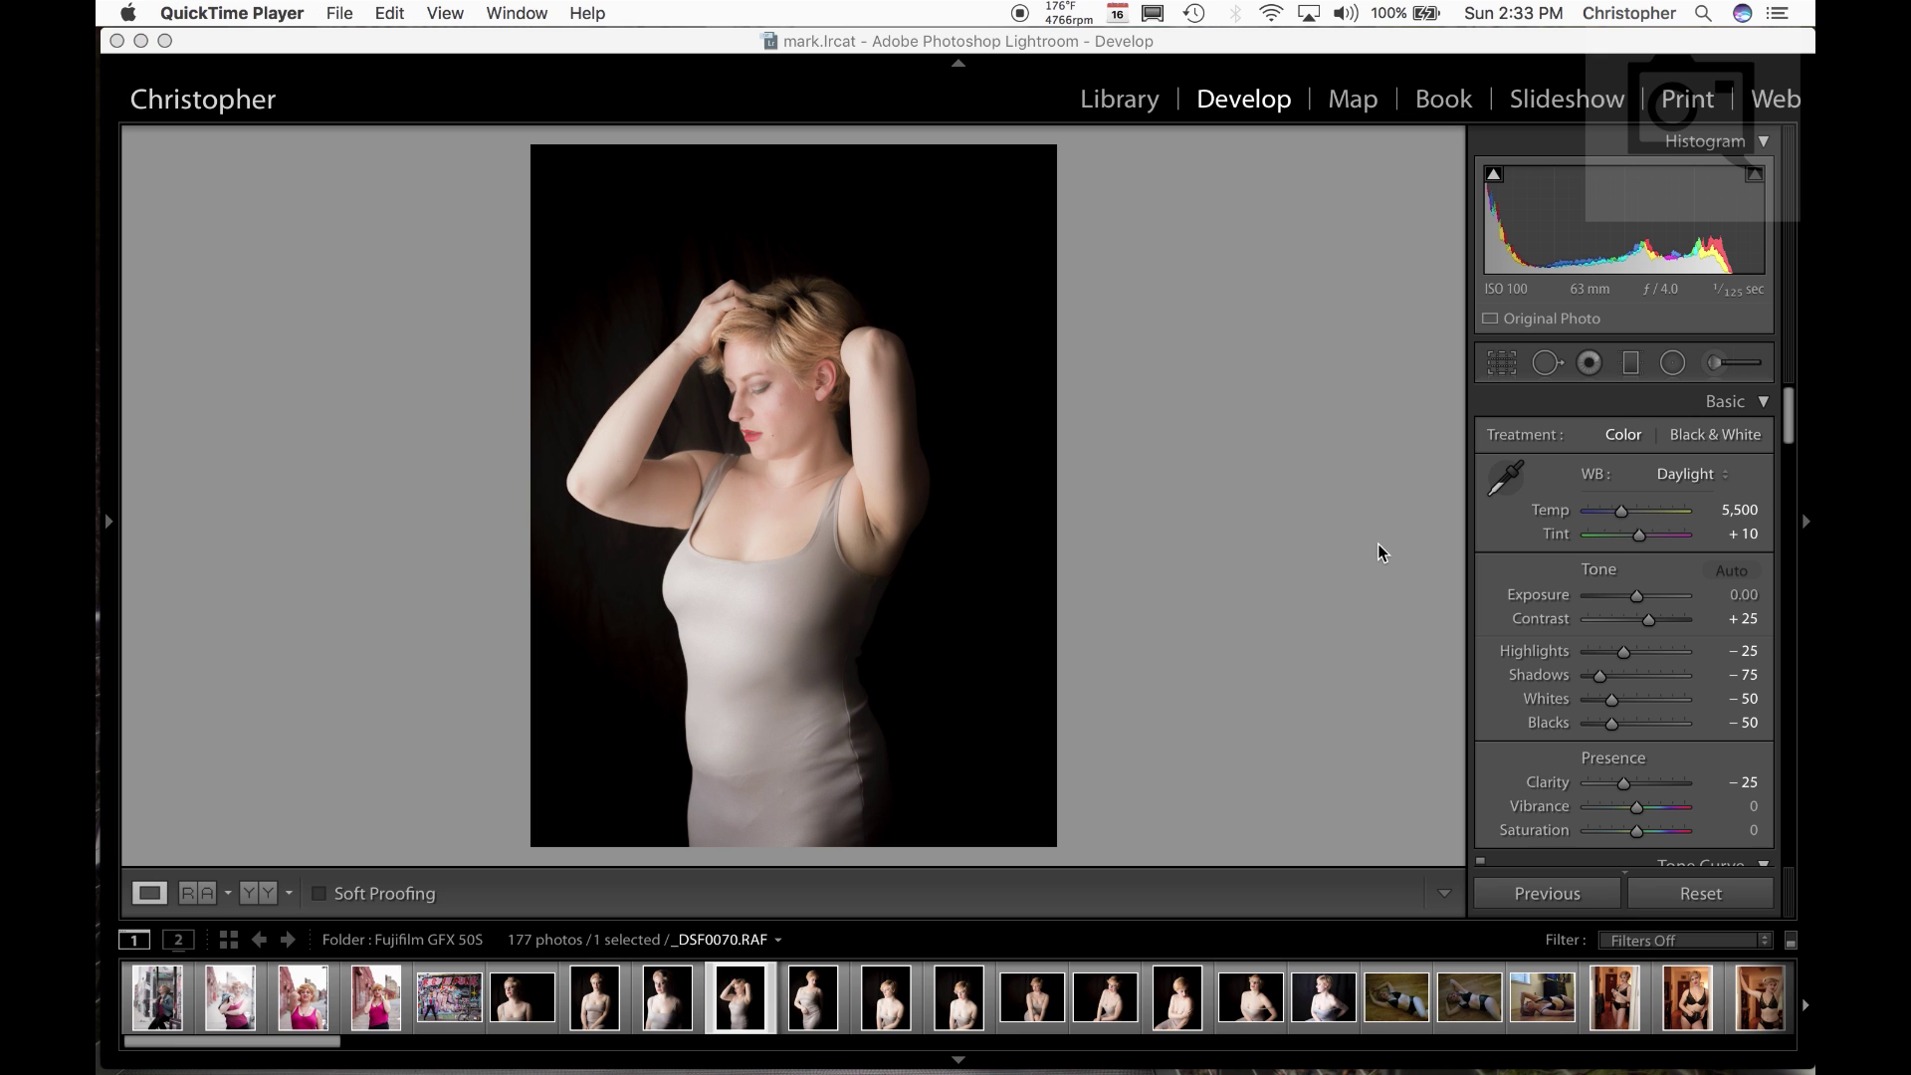
pyautogui.click(1379, 548)
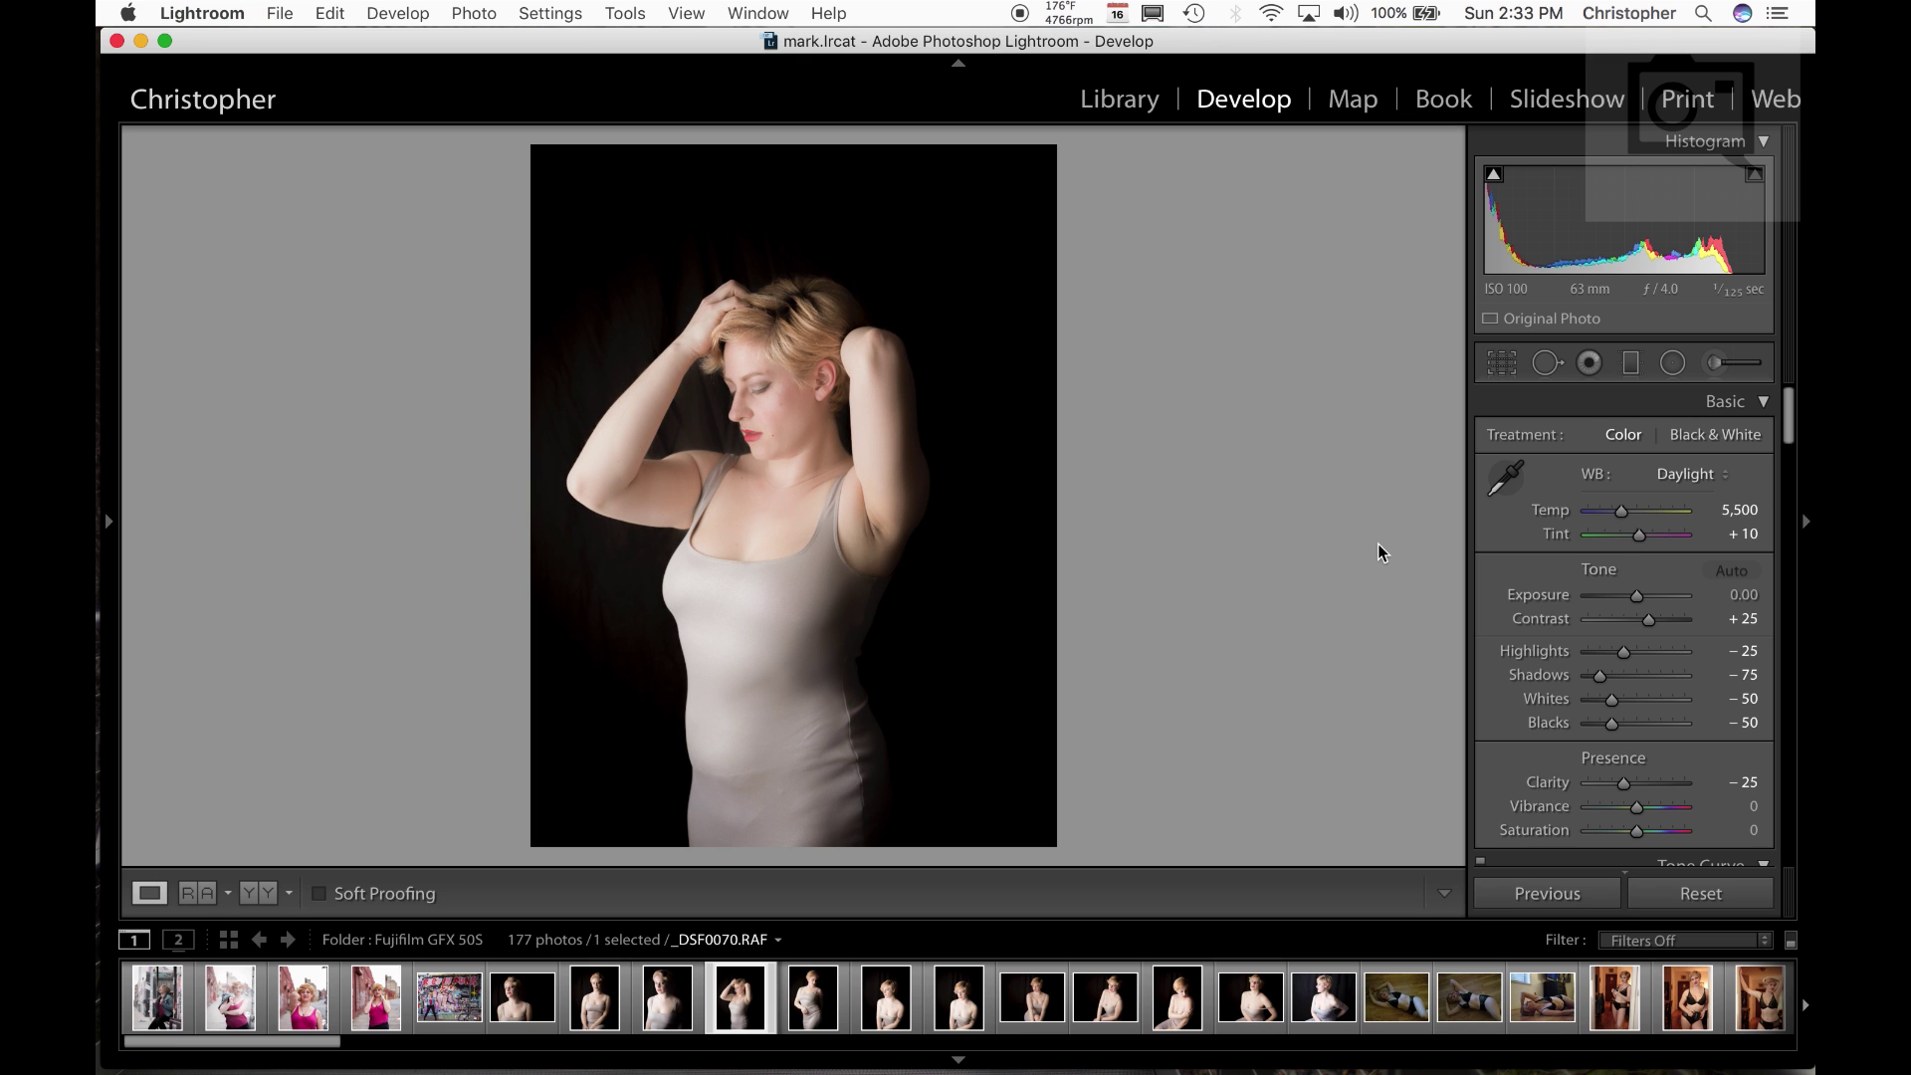
# Switch to Preview and compare the scan Instax photography workshop big.jpg with the portrait _DSF0070.RAF in Lightroom
pyautogui.hotkey('ctrl', 'Up')
pyautogui.click(574, 529)
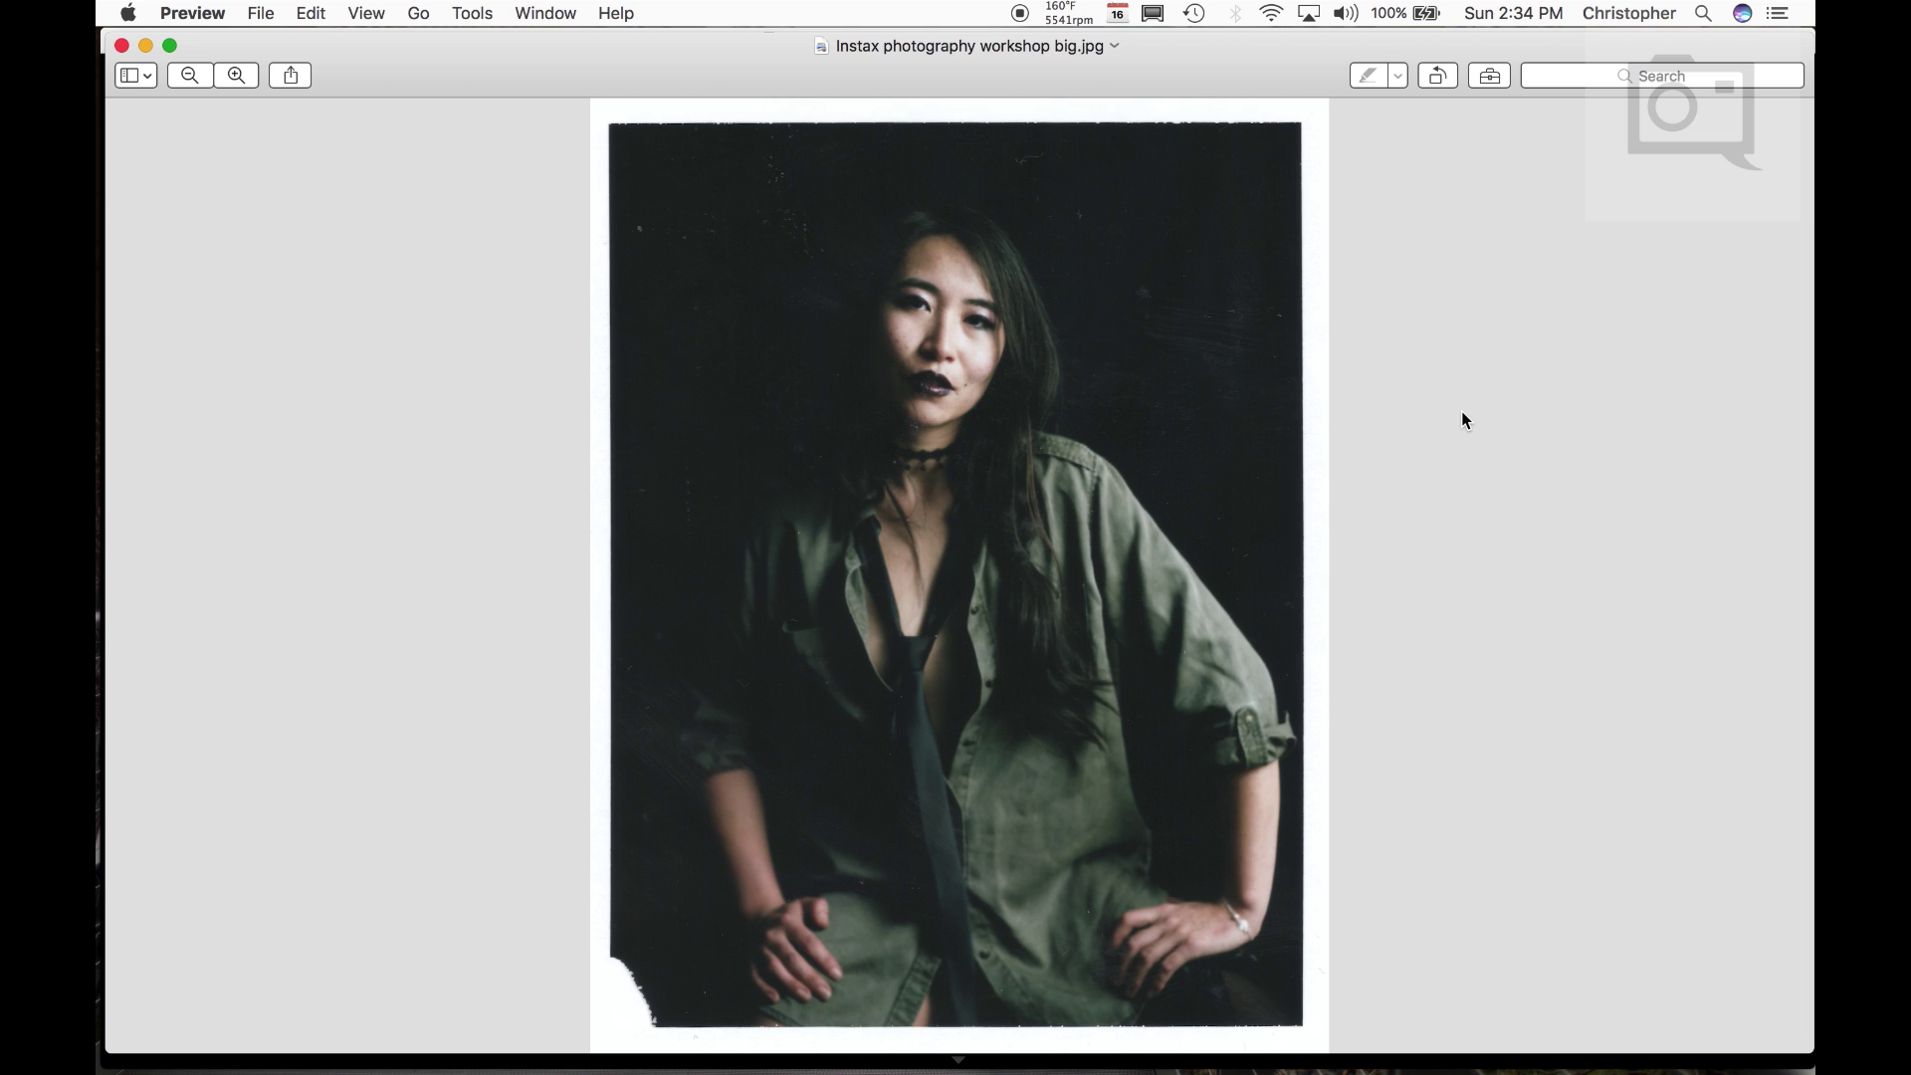
pyautogui.press('super+Tab')
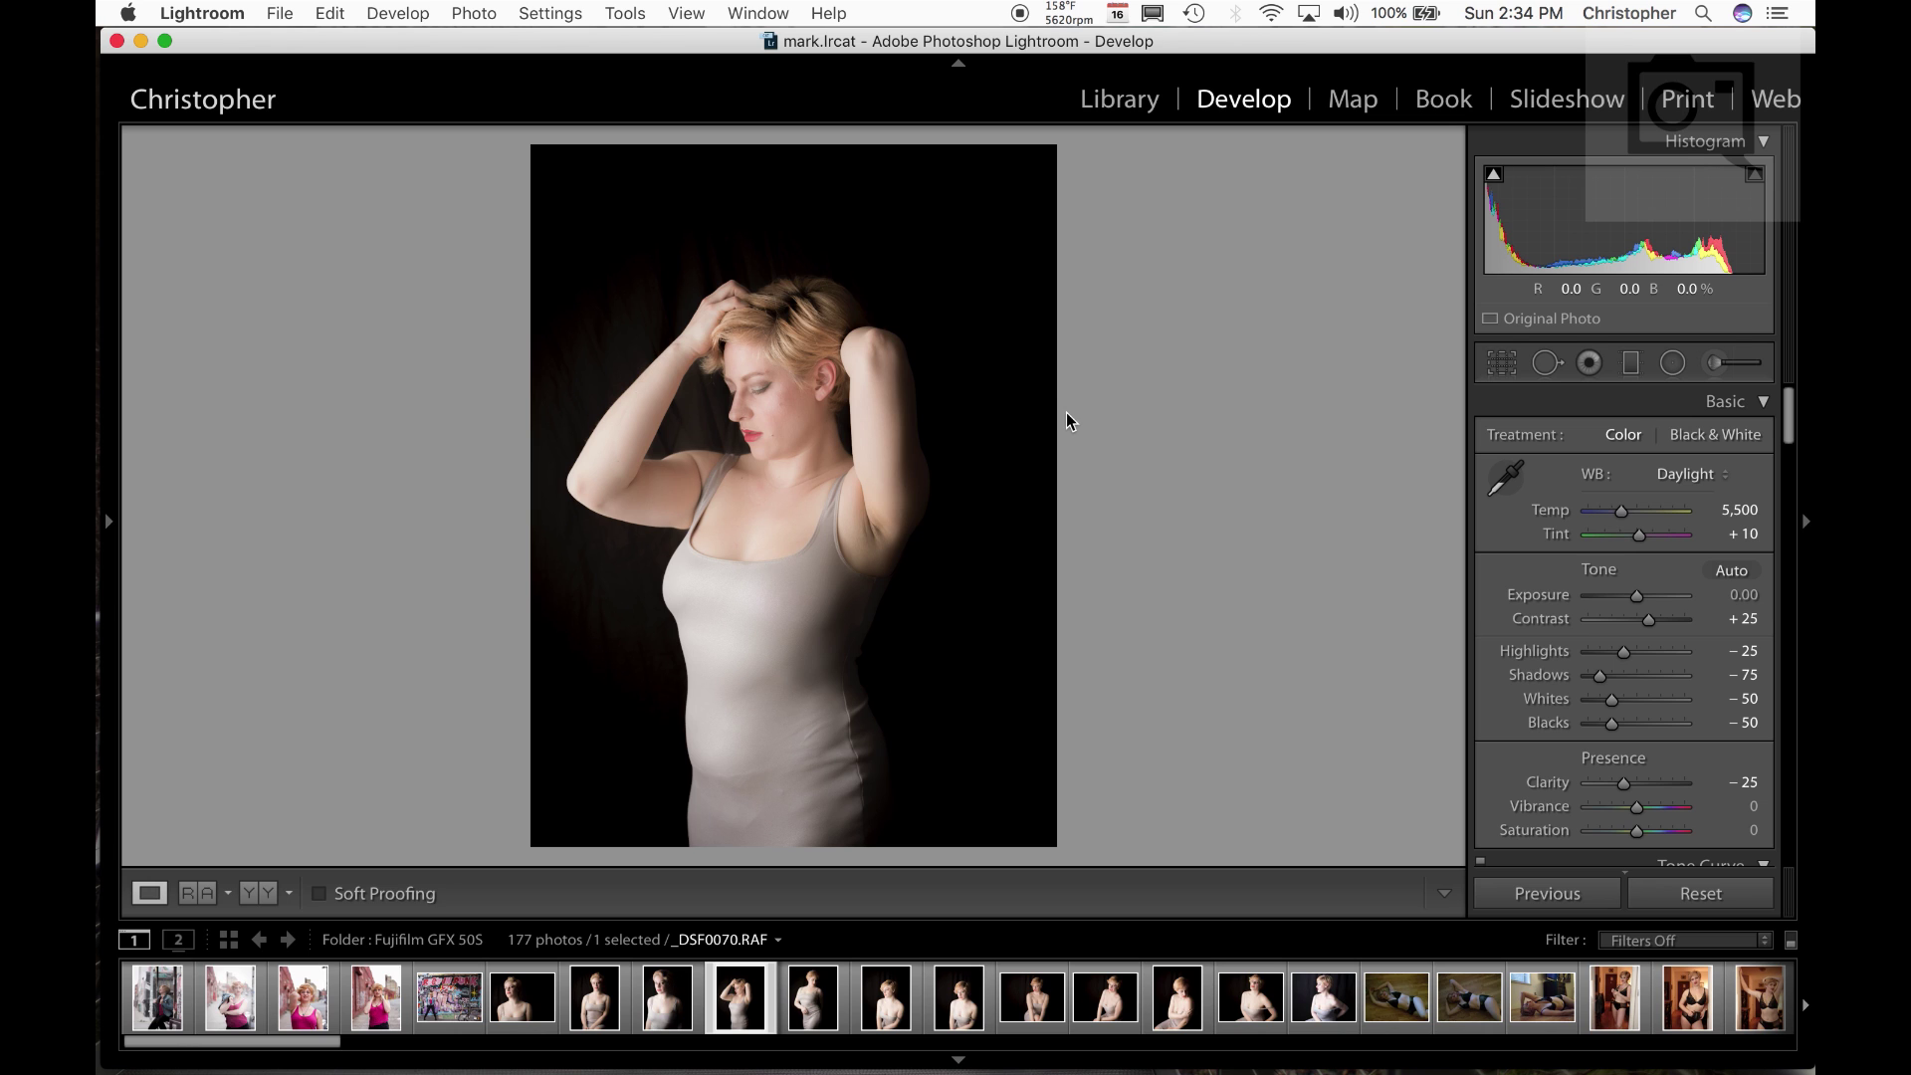
pyautogui.press('super+Tab')
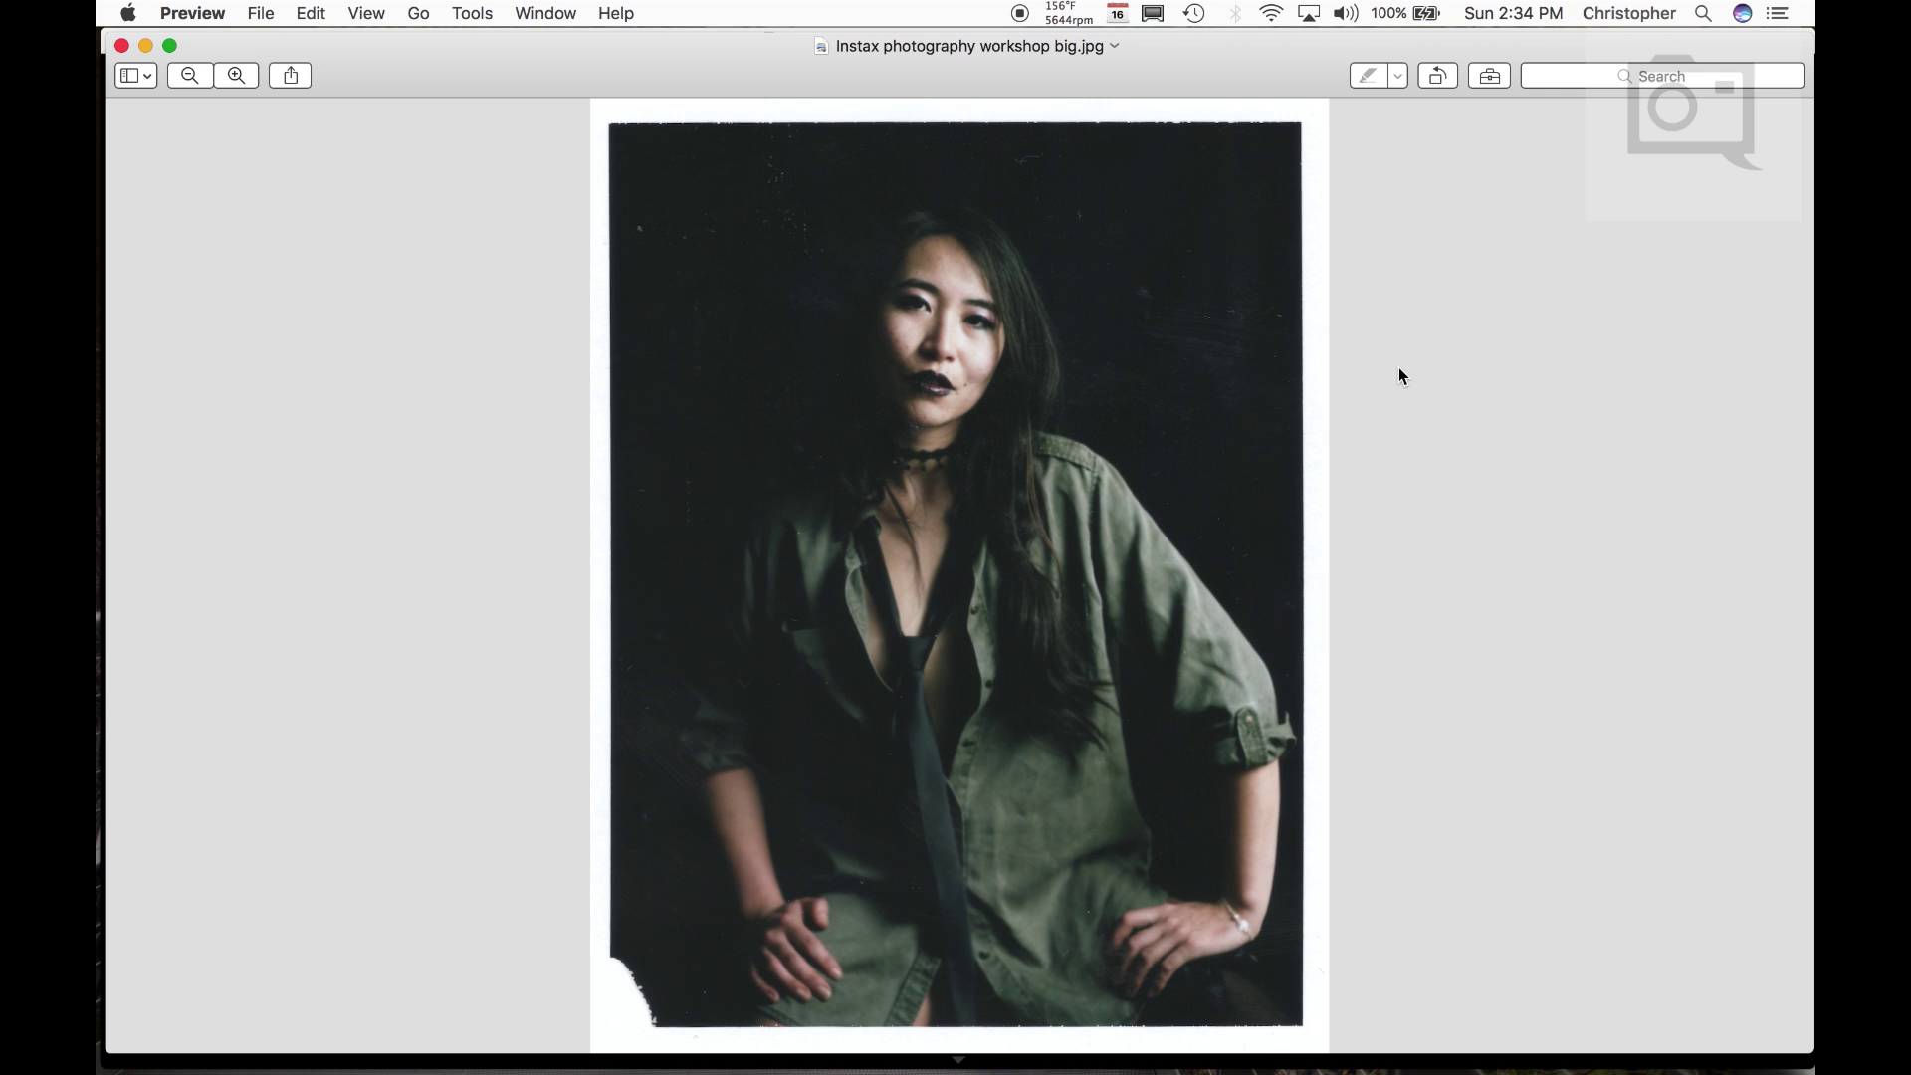
pyautogui.press('super+Tab')
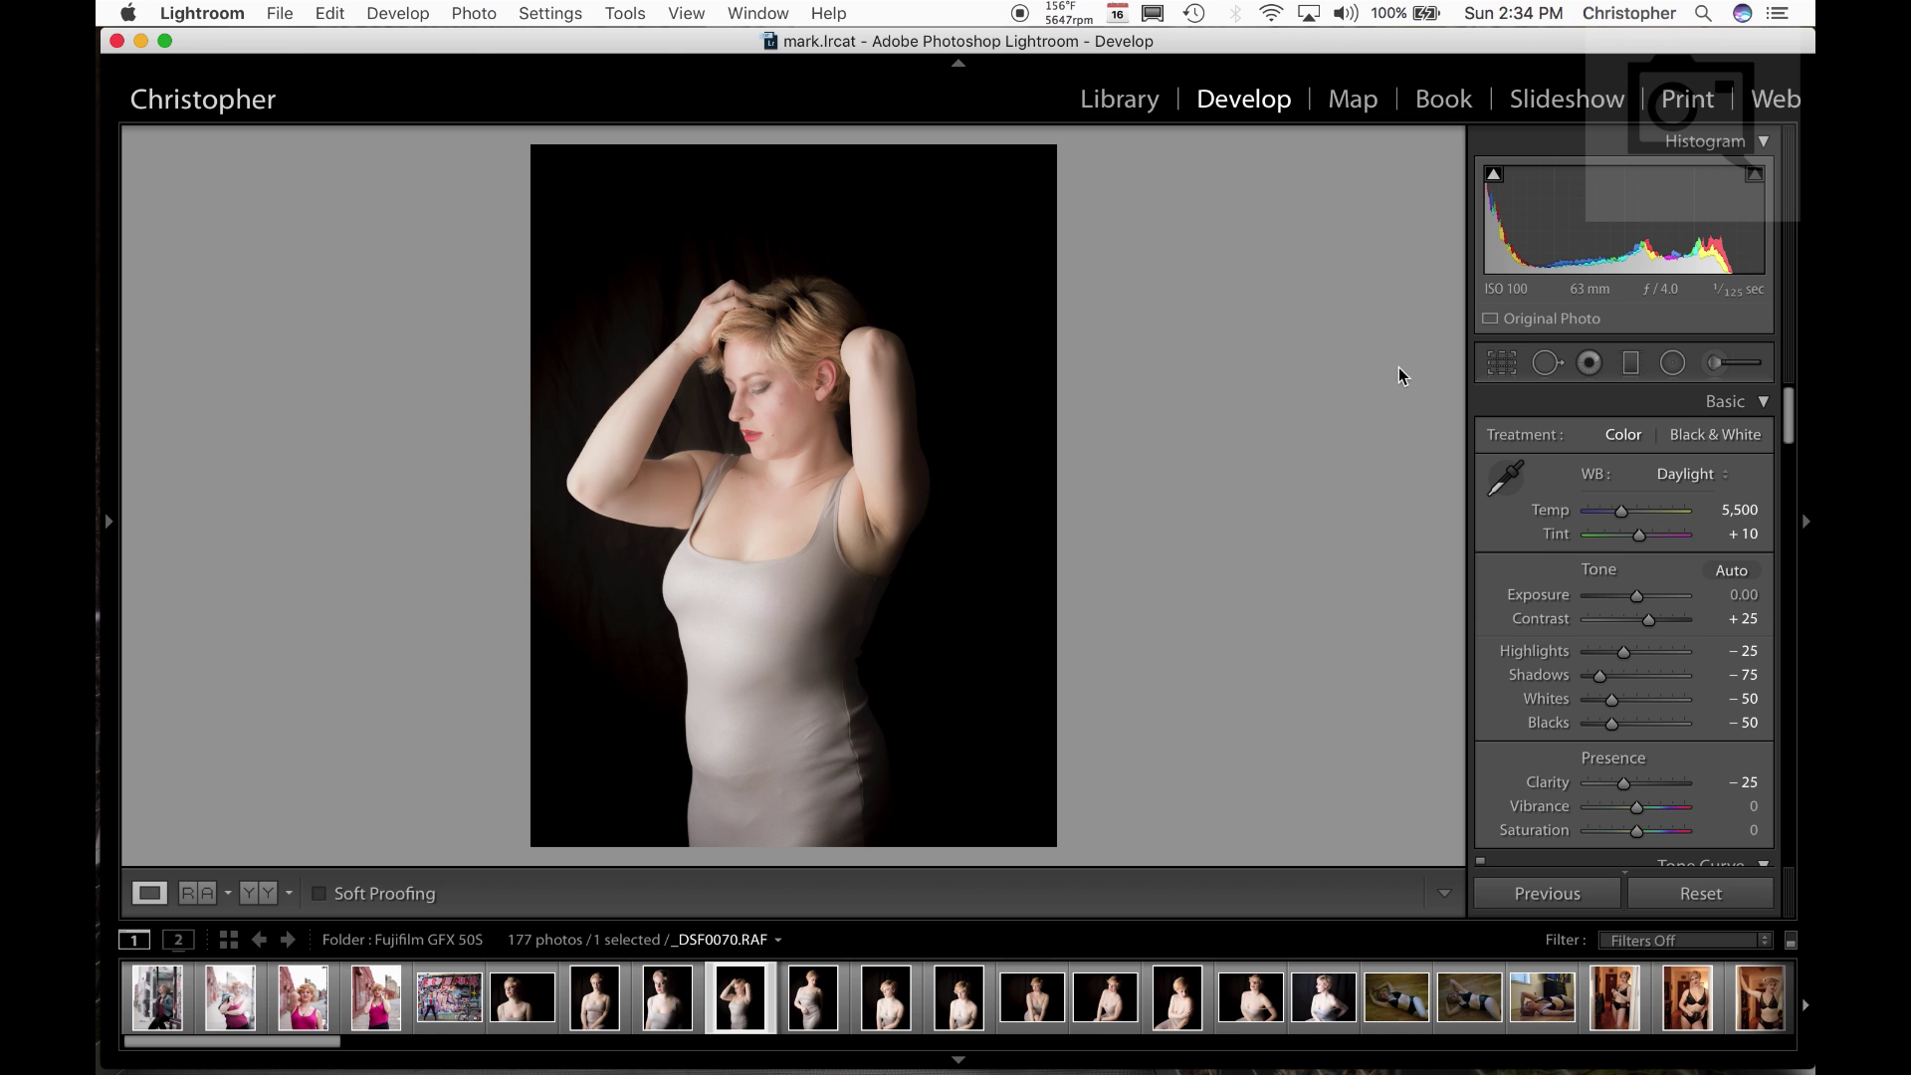
pyautogui.press('super+Tab')
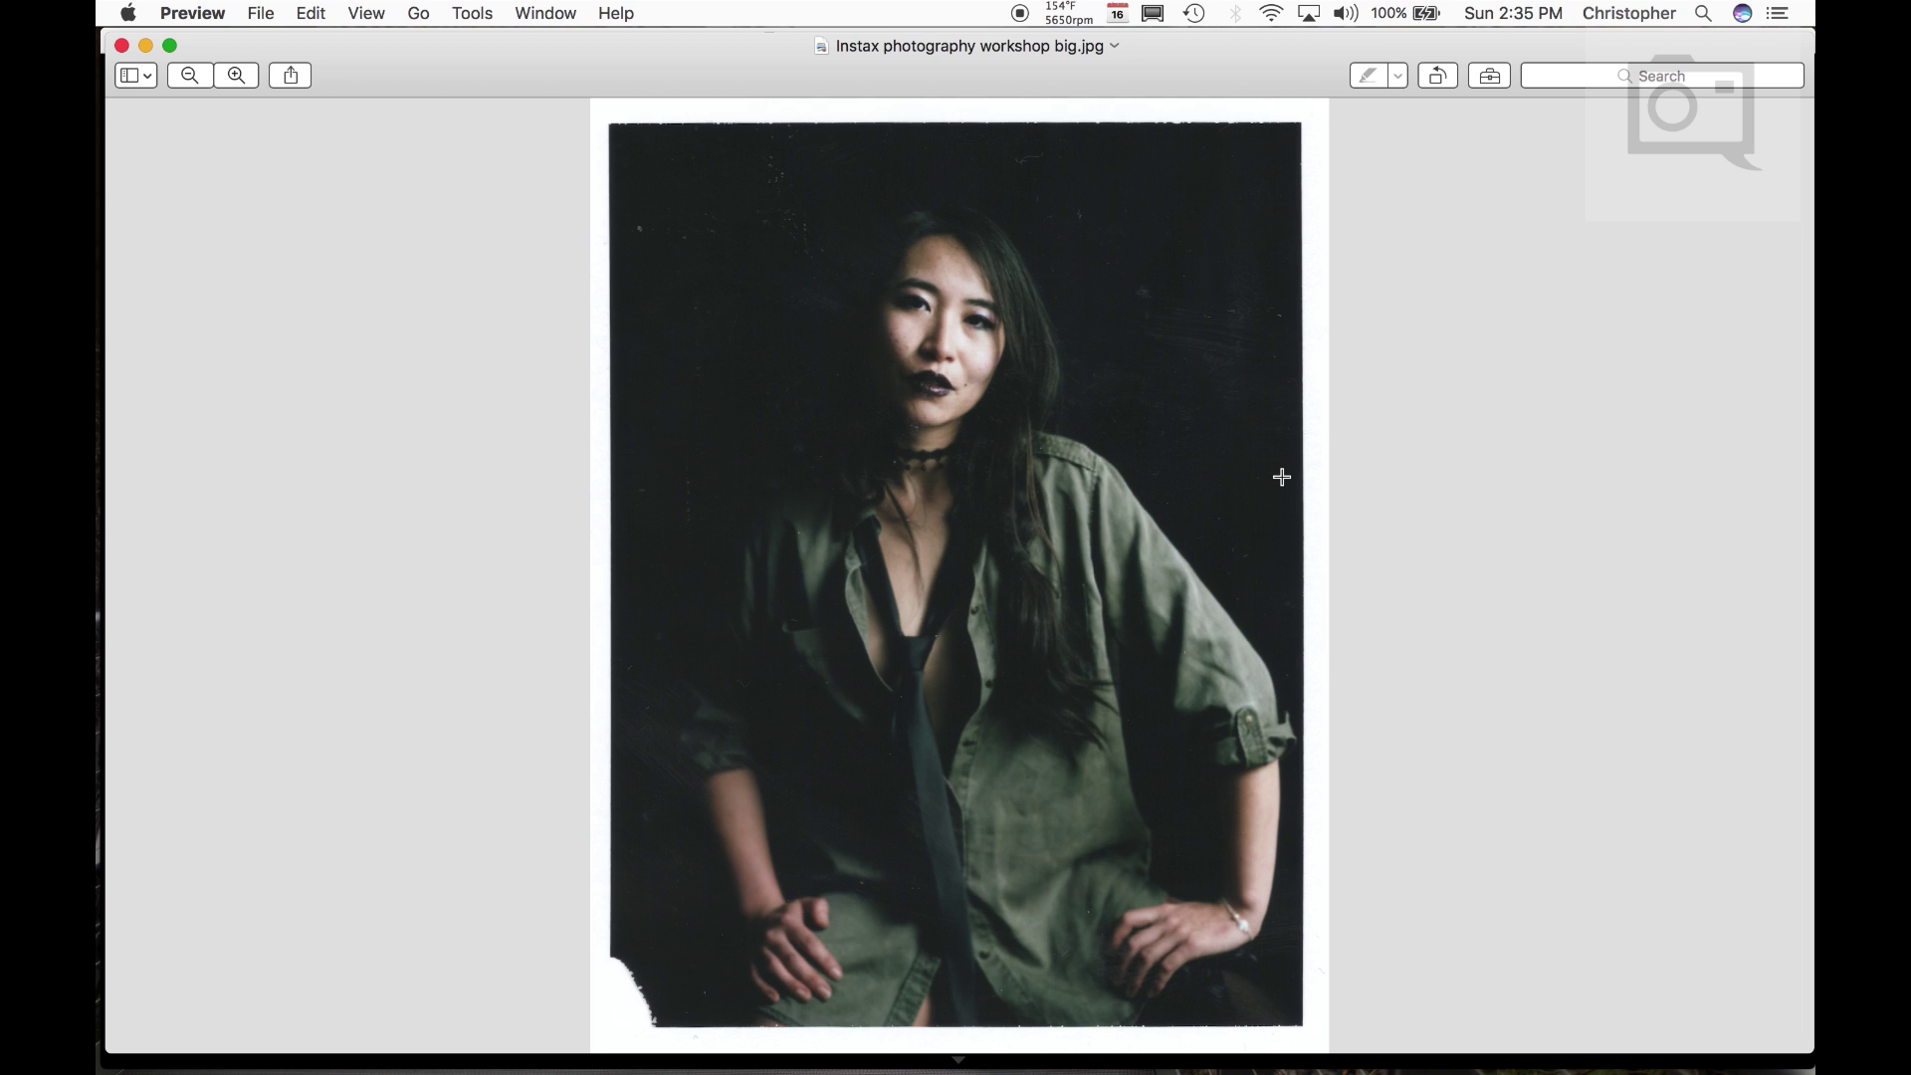
pyautogui.press('super+Tab')
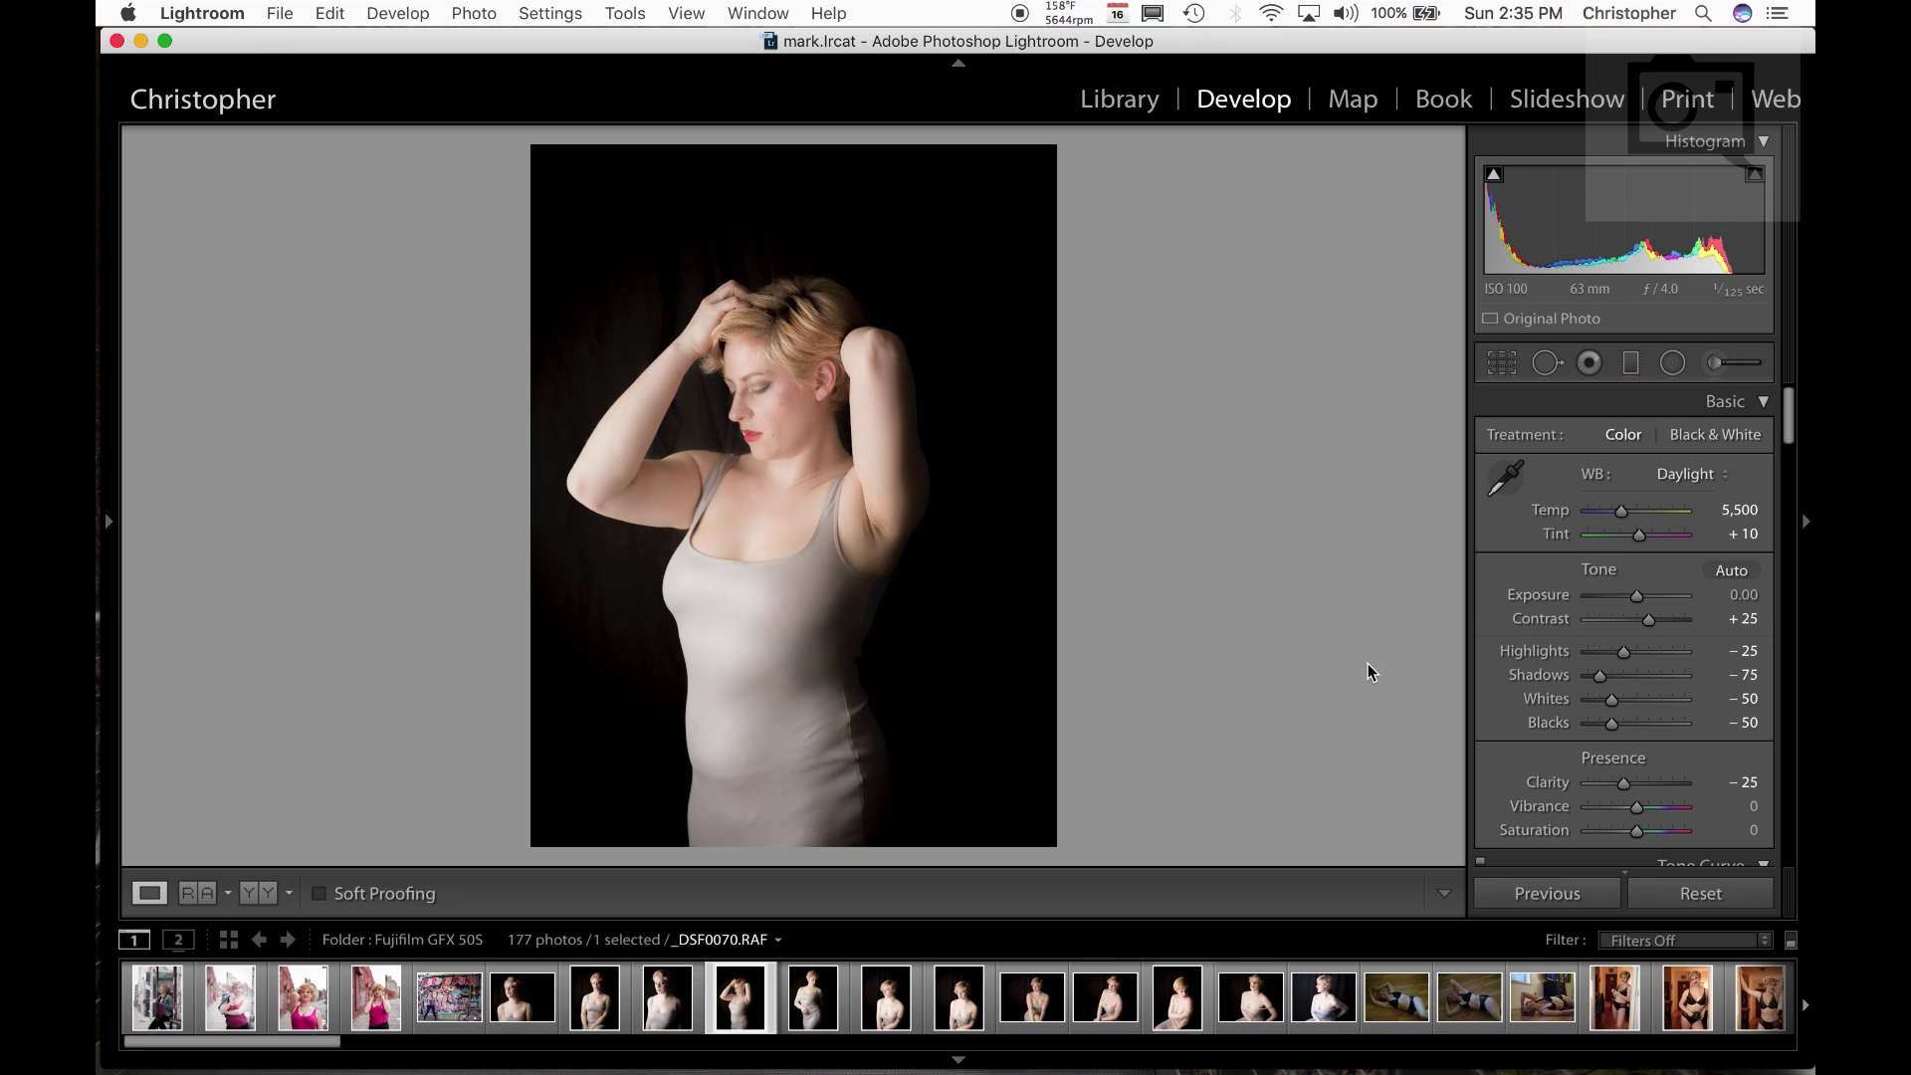
pyautogui.press('super+Tab')
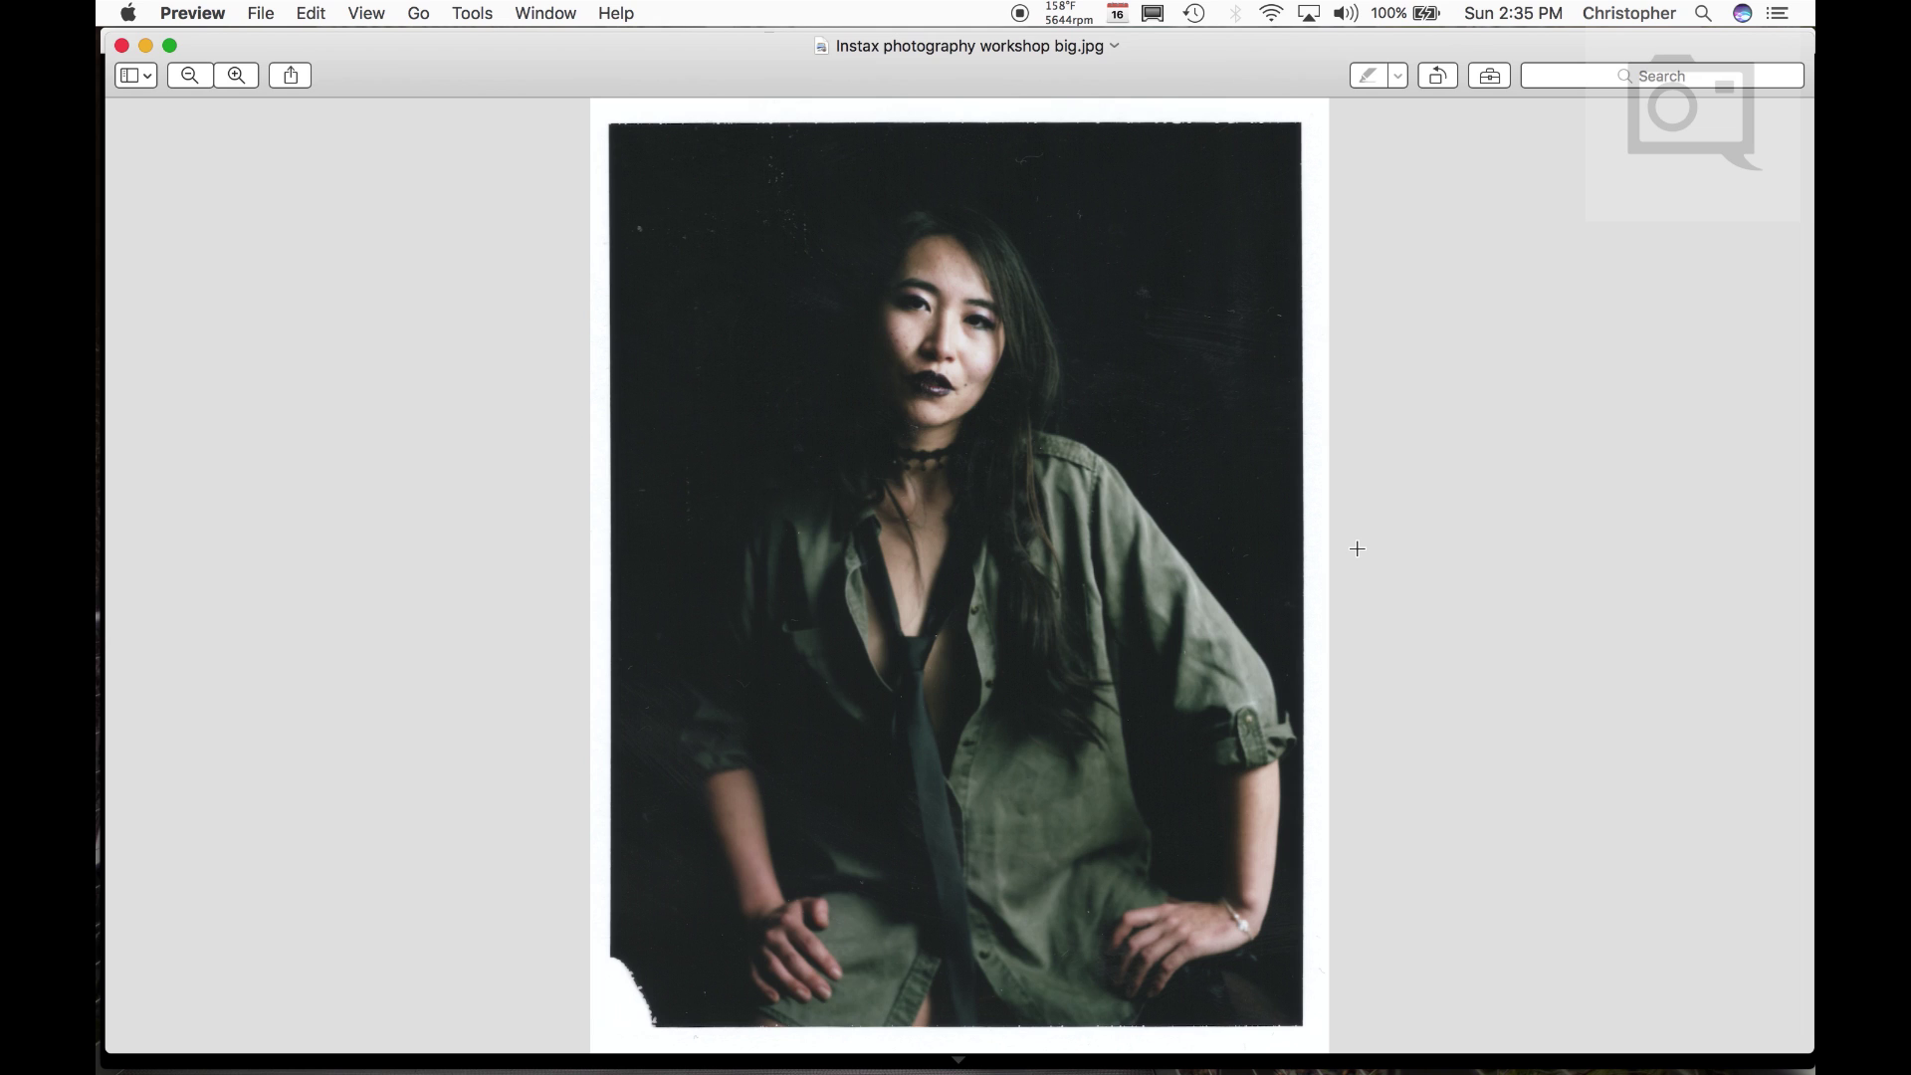
pyautogui.press('super+Tab')
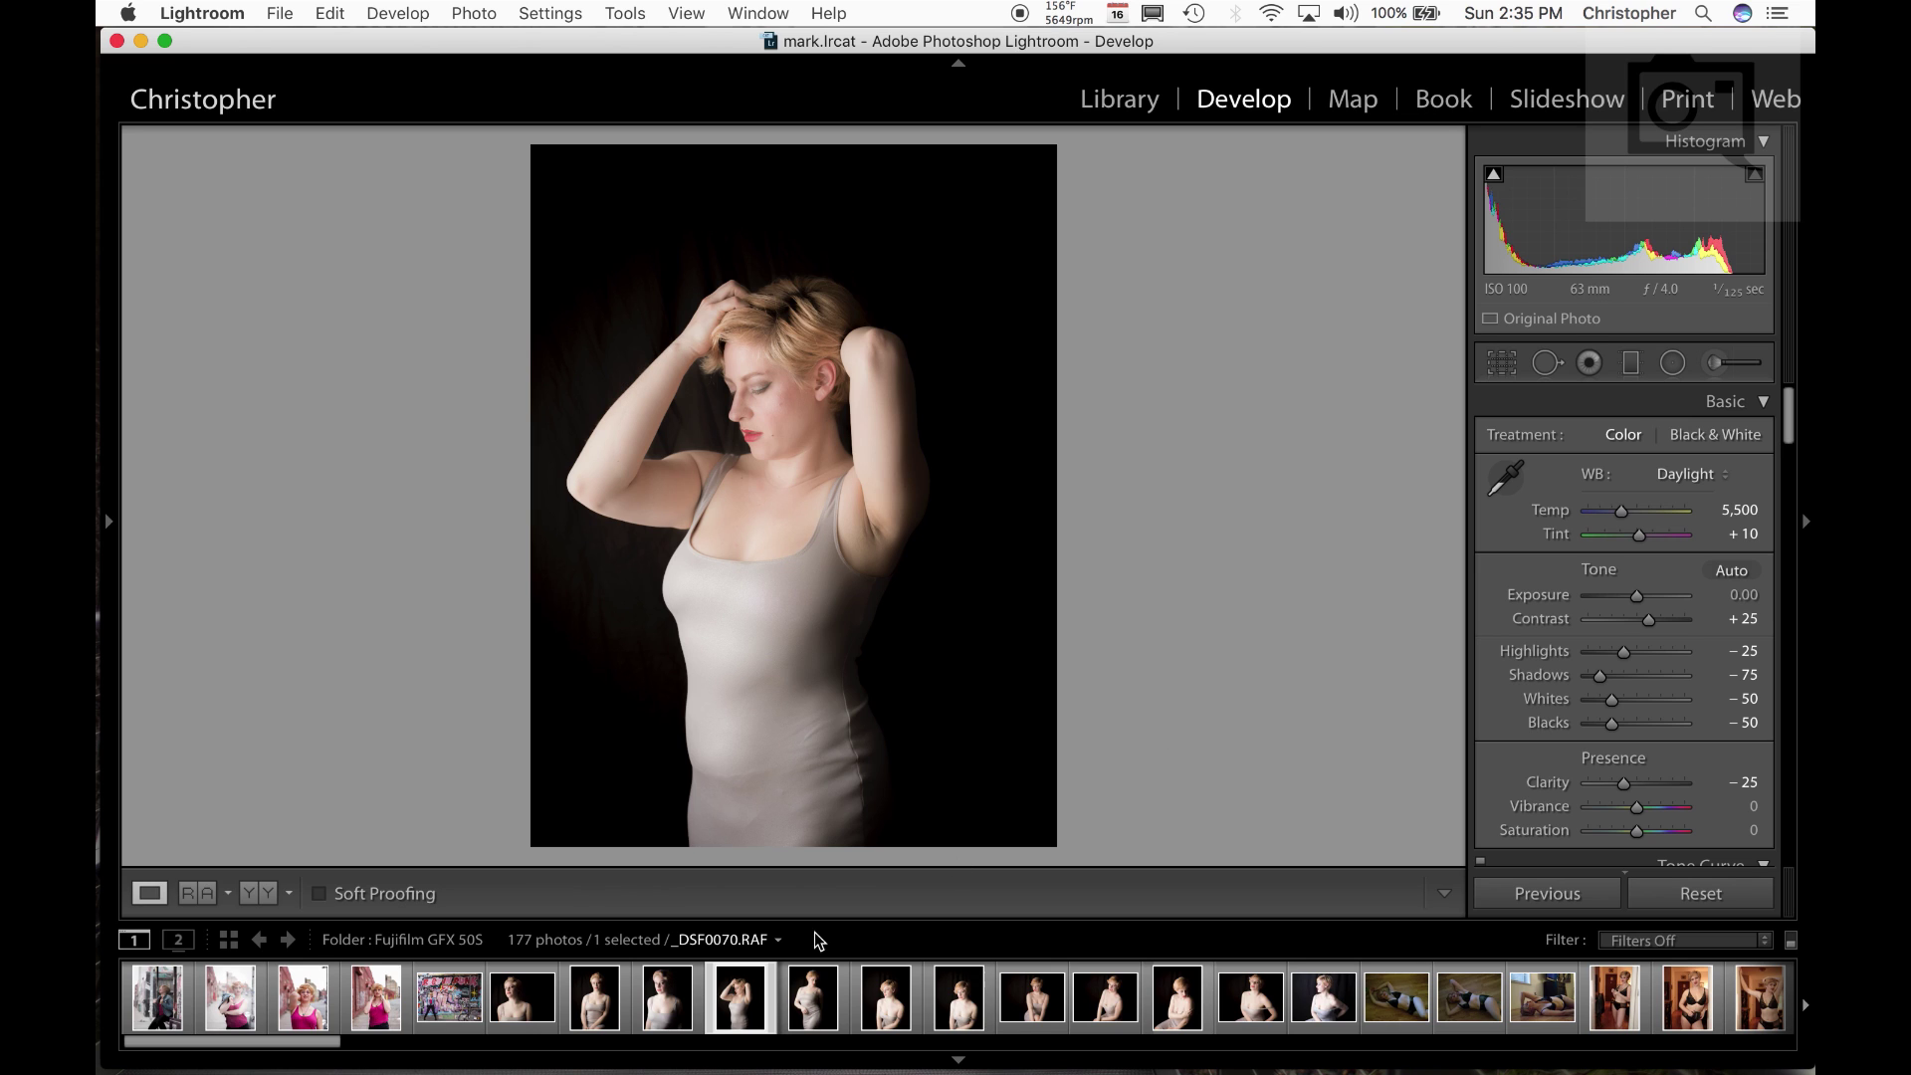
# View the seated portraits _DSF0141.RAF and _DSF0144.RAF, and return to the raised-arms portrait _DSF0070.RAF
pyautogui.click(1178, 1005)
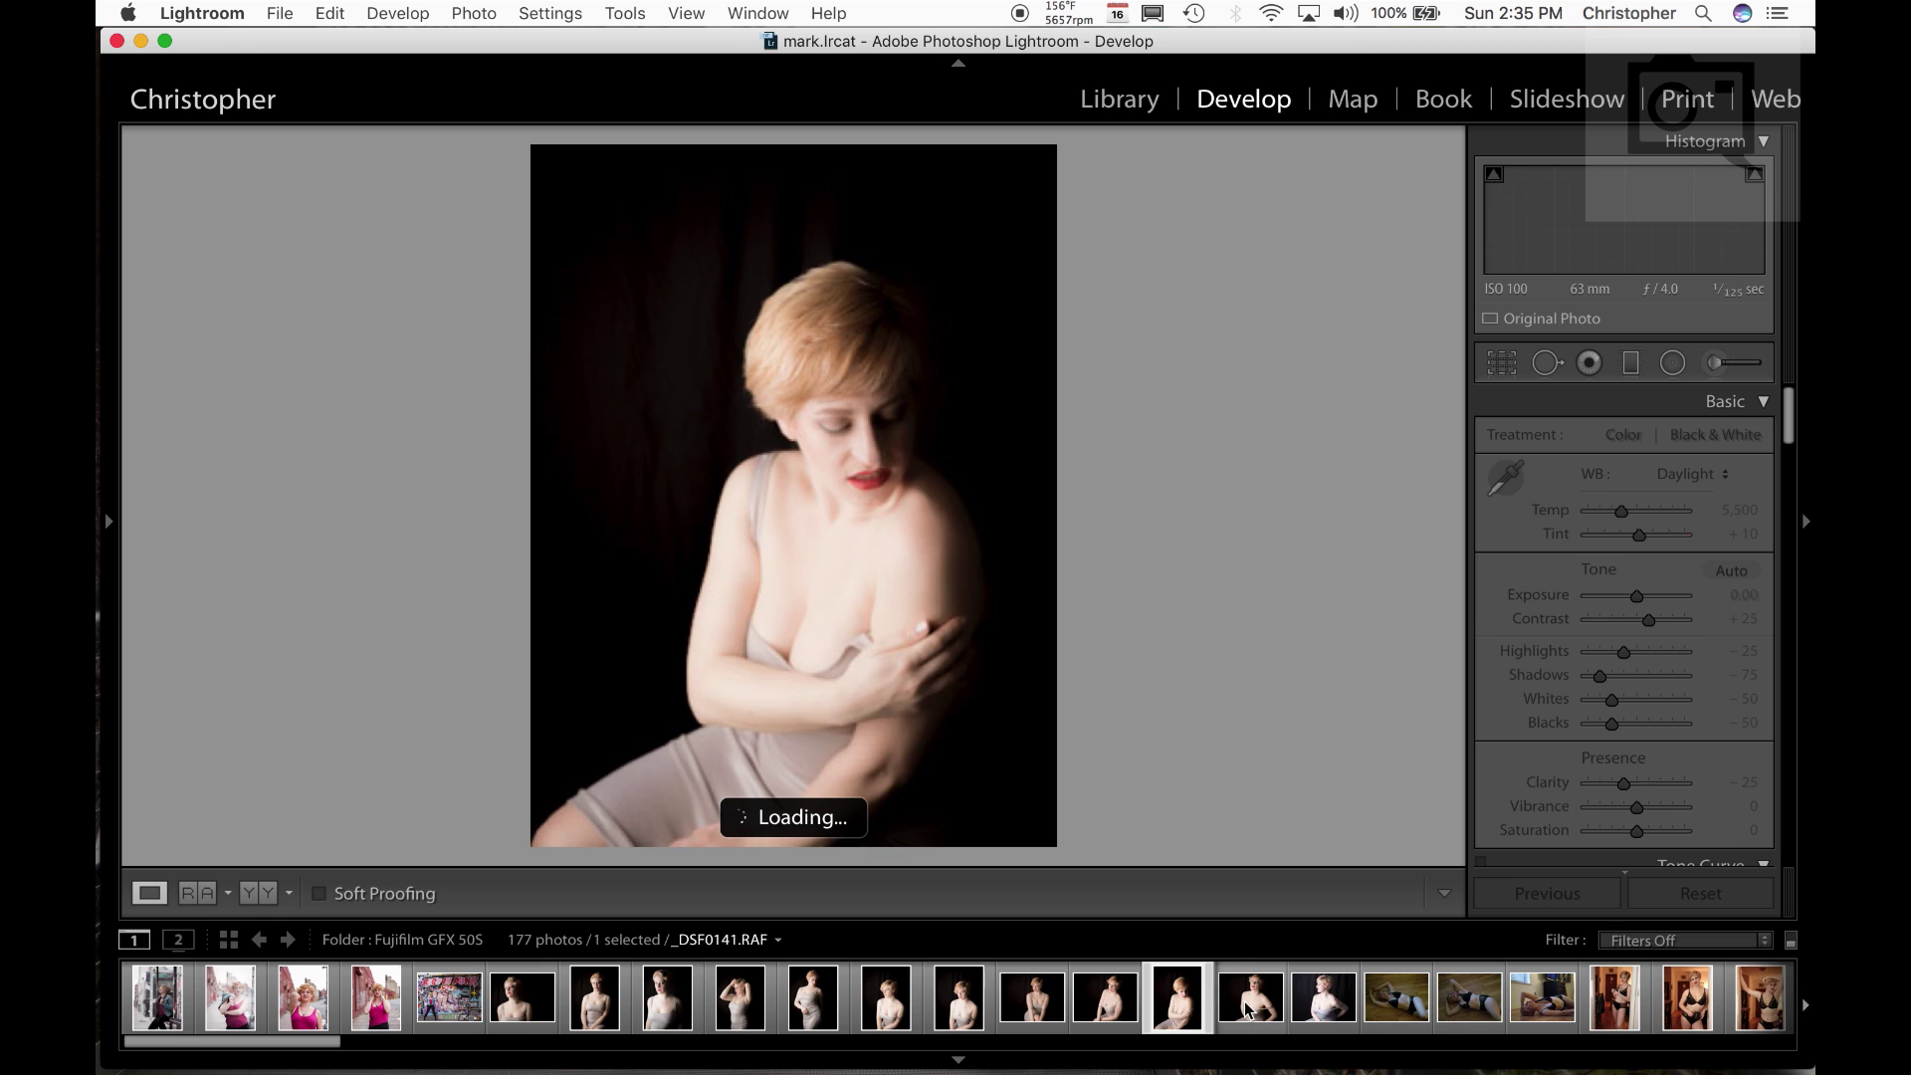
pyautogui.click(1248, 1005)
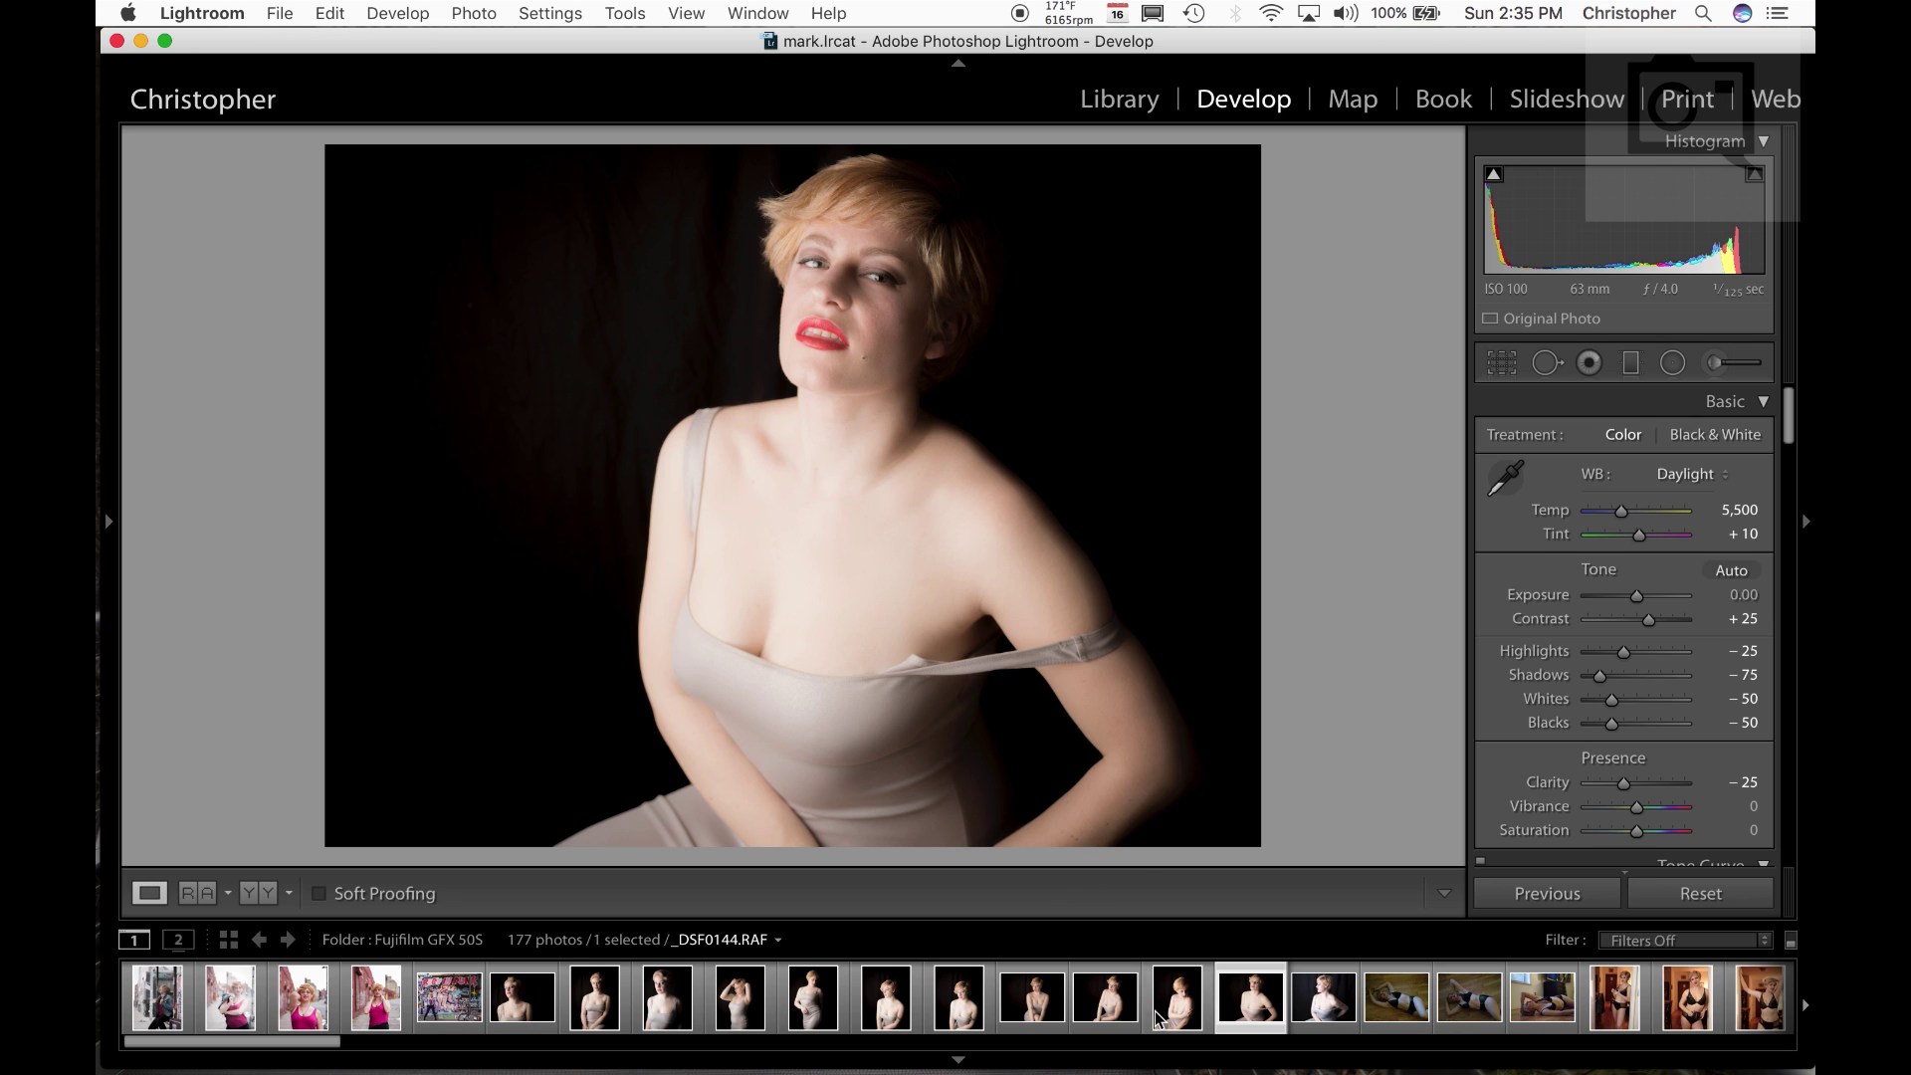
pyautogui.click(732, 1008)
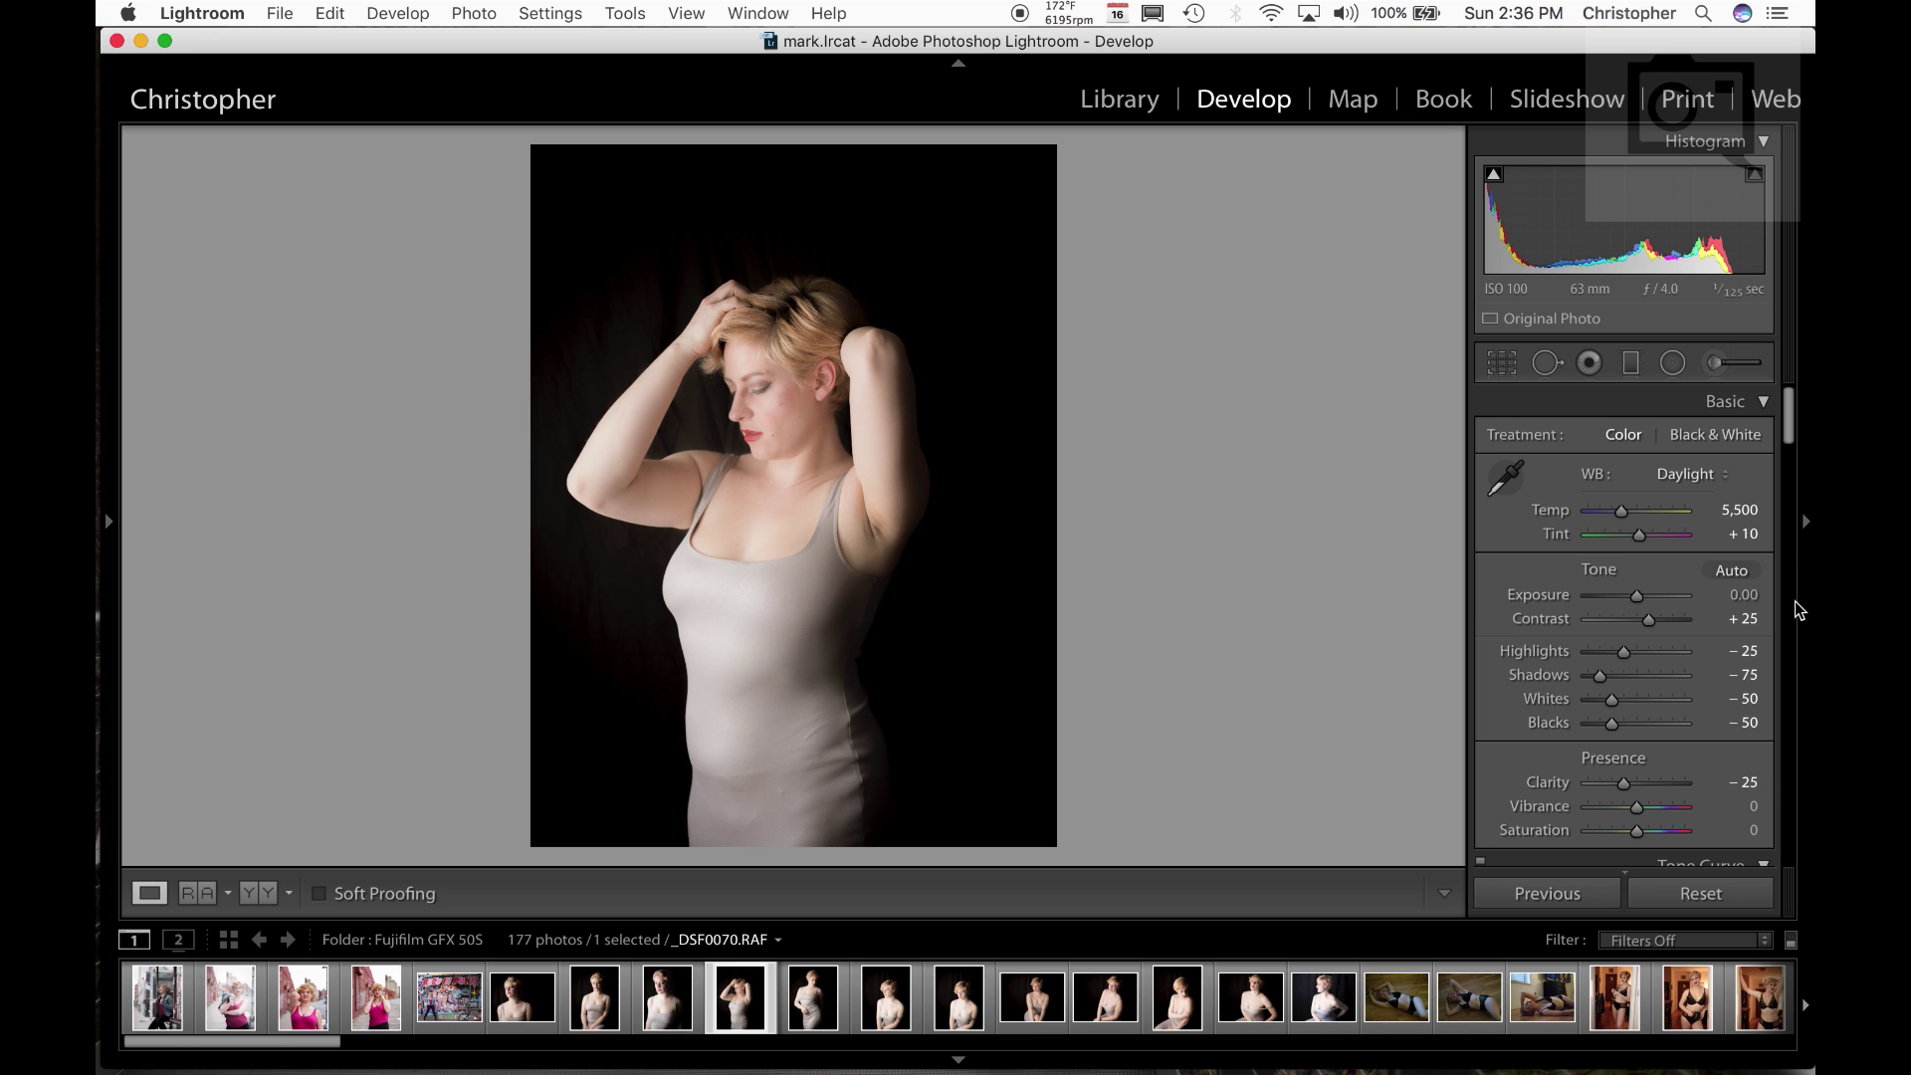
# Examine the Camera Calibration and Effects settings of the raised-arms portrait, including its vignetting and Dehaze
pyautogui.moveTo(1789, 430); pyautogui.dragTo(1754, 826)
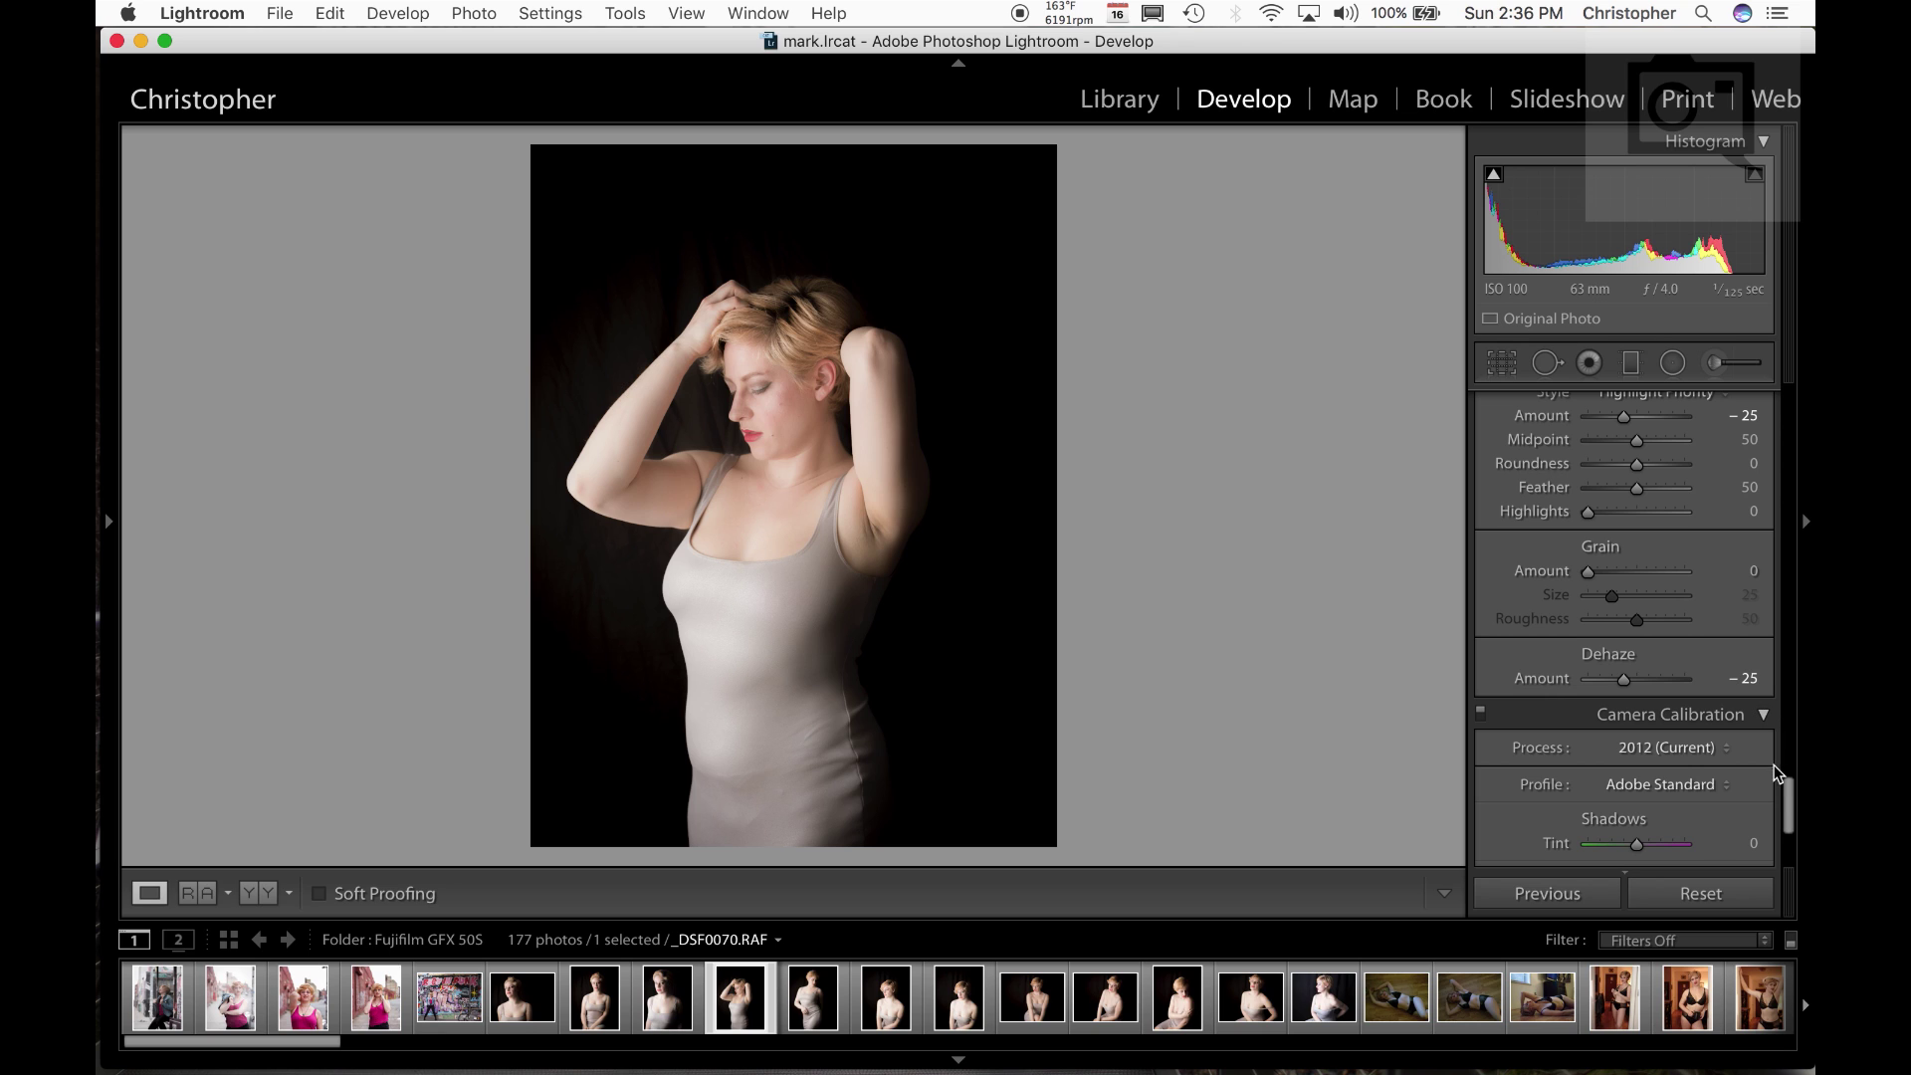
pyautogui.scroll(-5, 1790, 806)
pyautogui.scroll(5, 1787, 821)
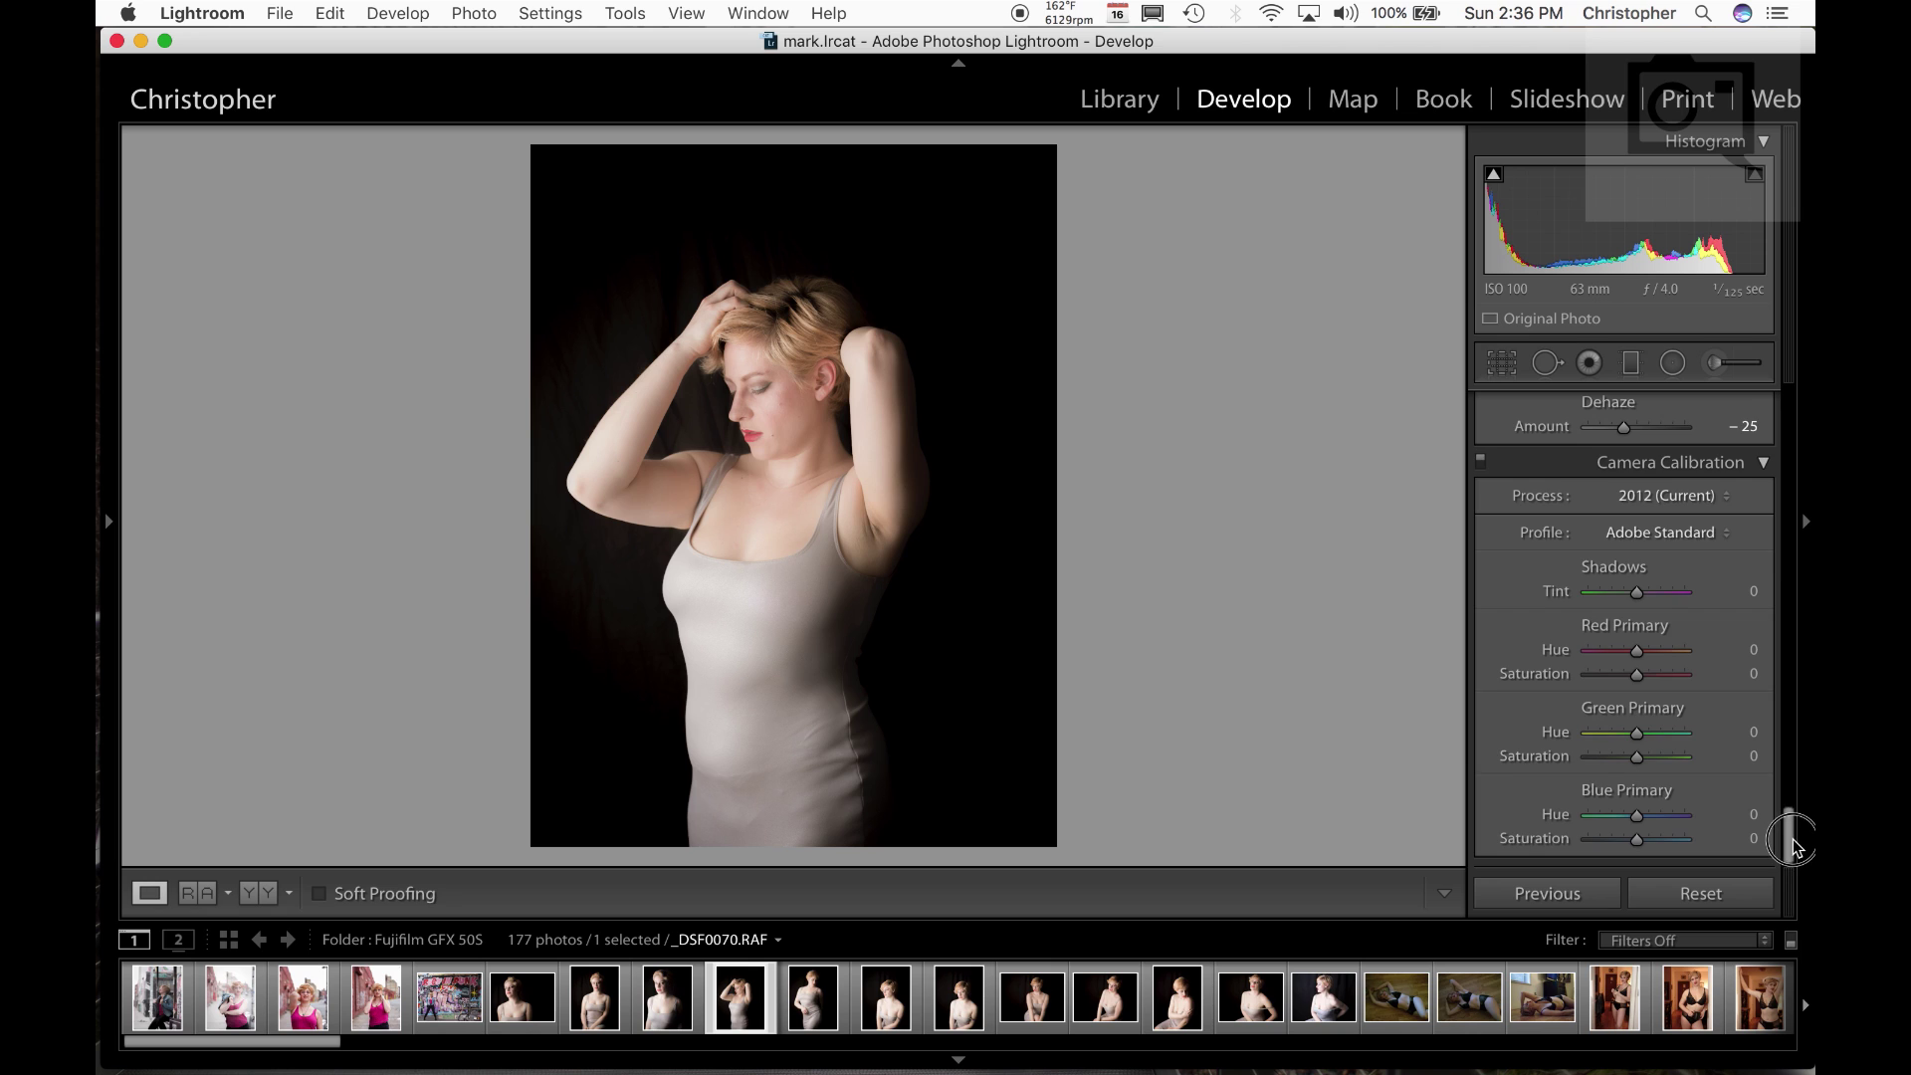
pyautogui.scroll(3, 1797, 806)
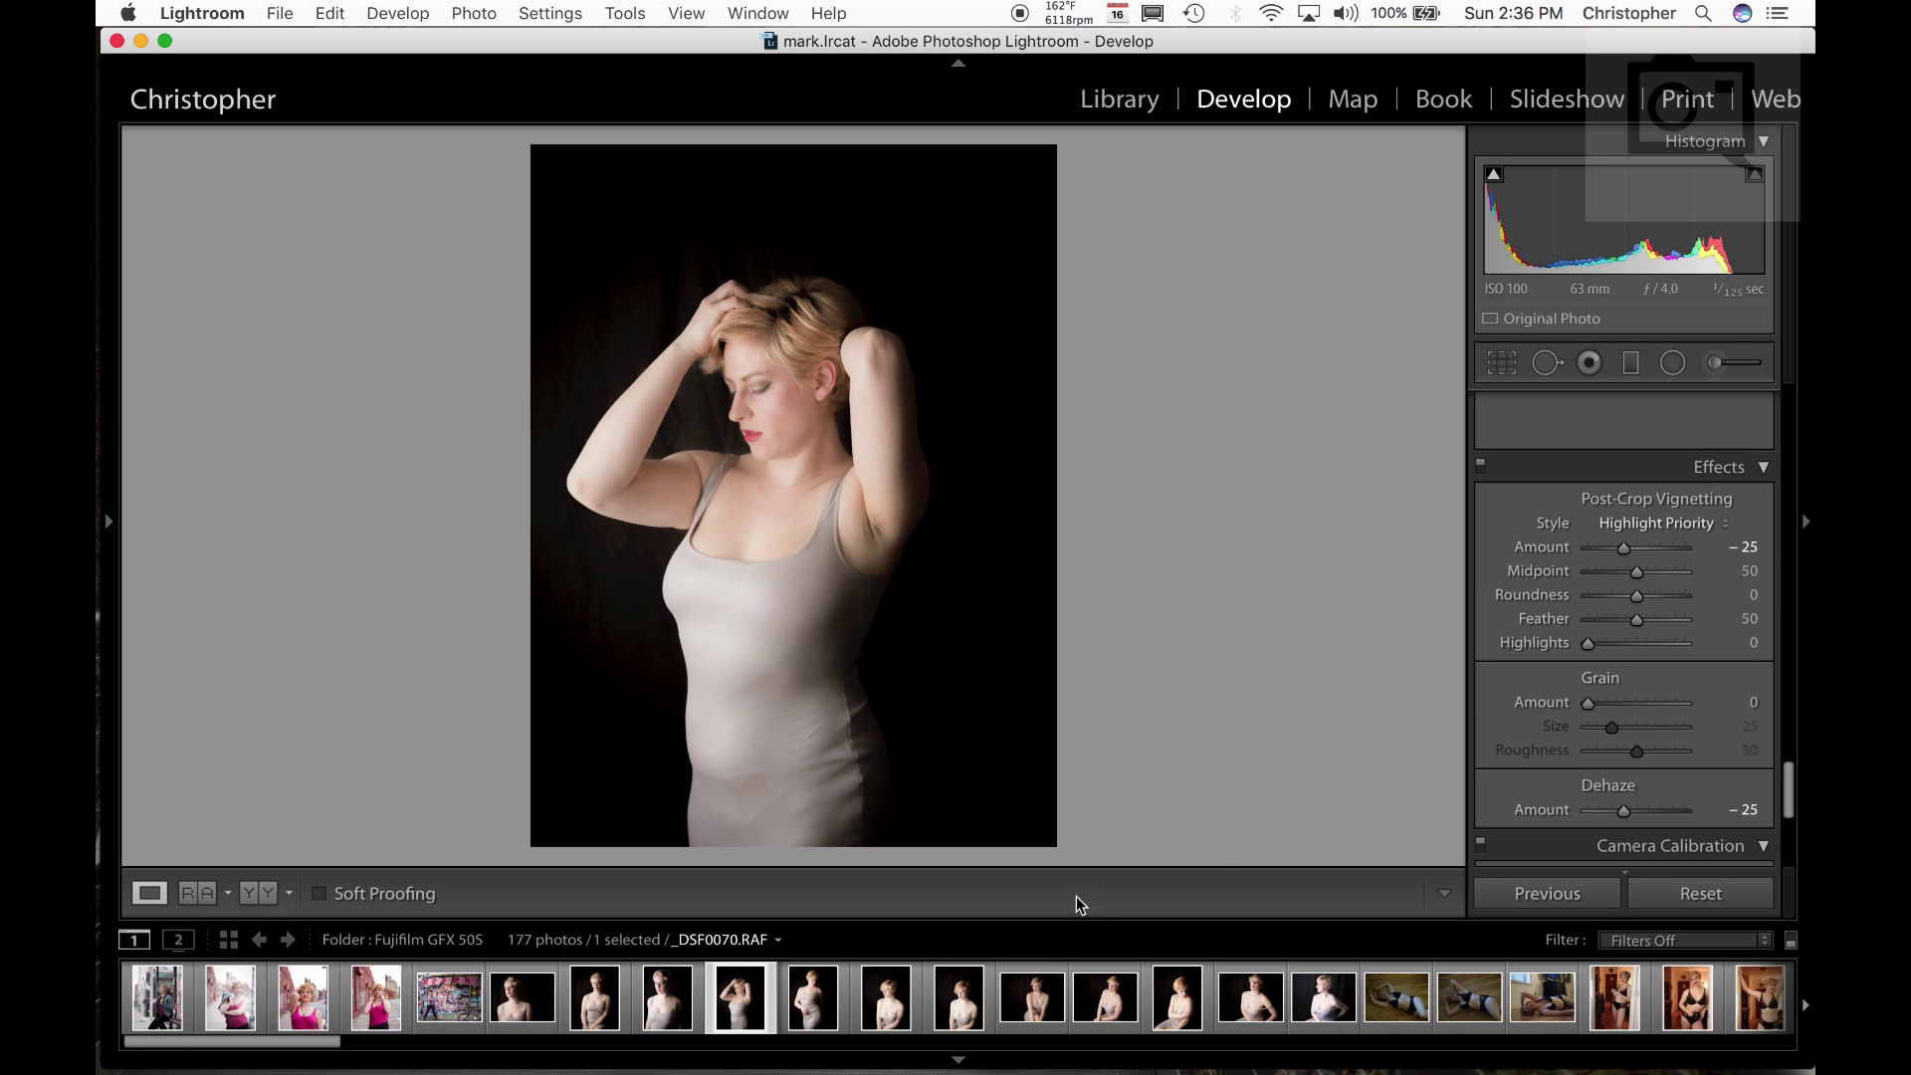
# View the smiling portrait _DSF0129.RAF, and inspect the face in _DSF0144.RAF up close for skin and eye detail
pyautogui.click(1101, 1004)
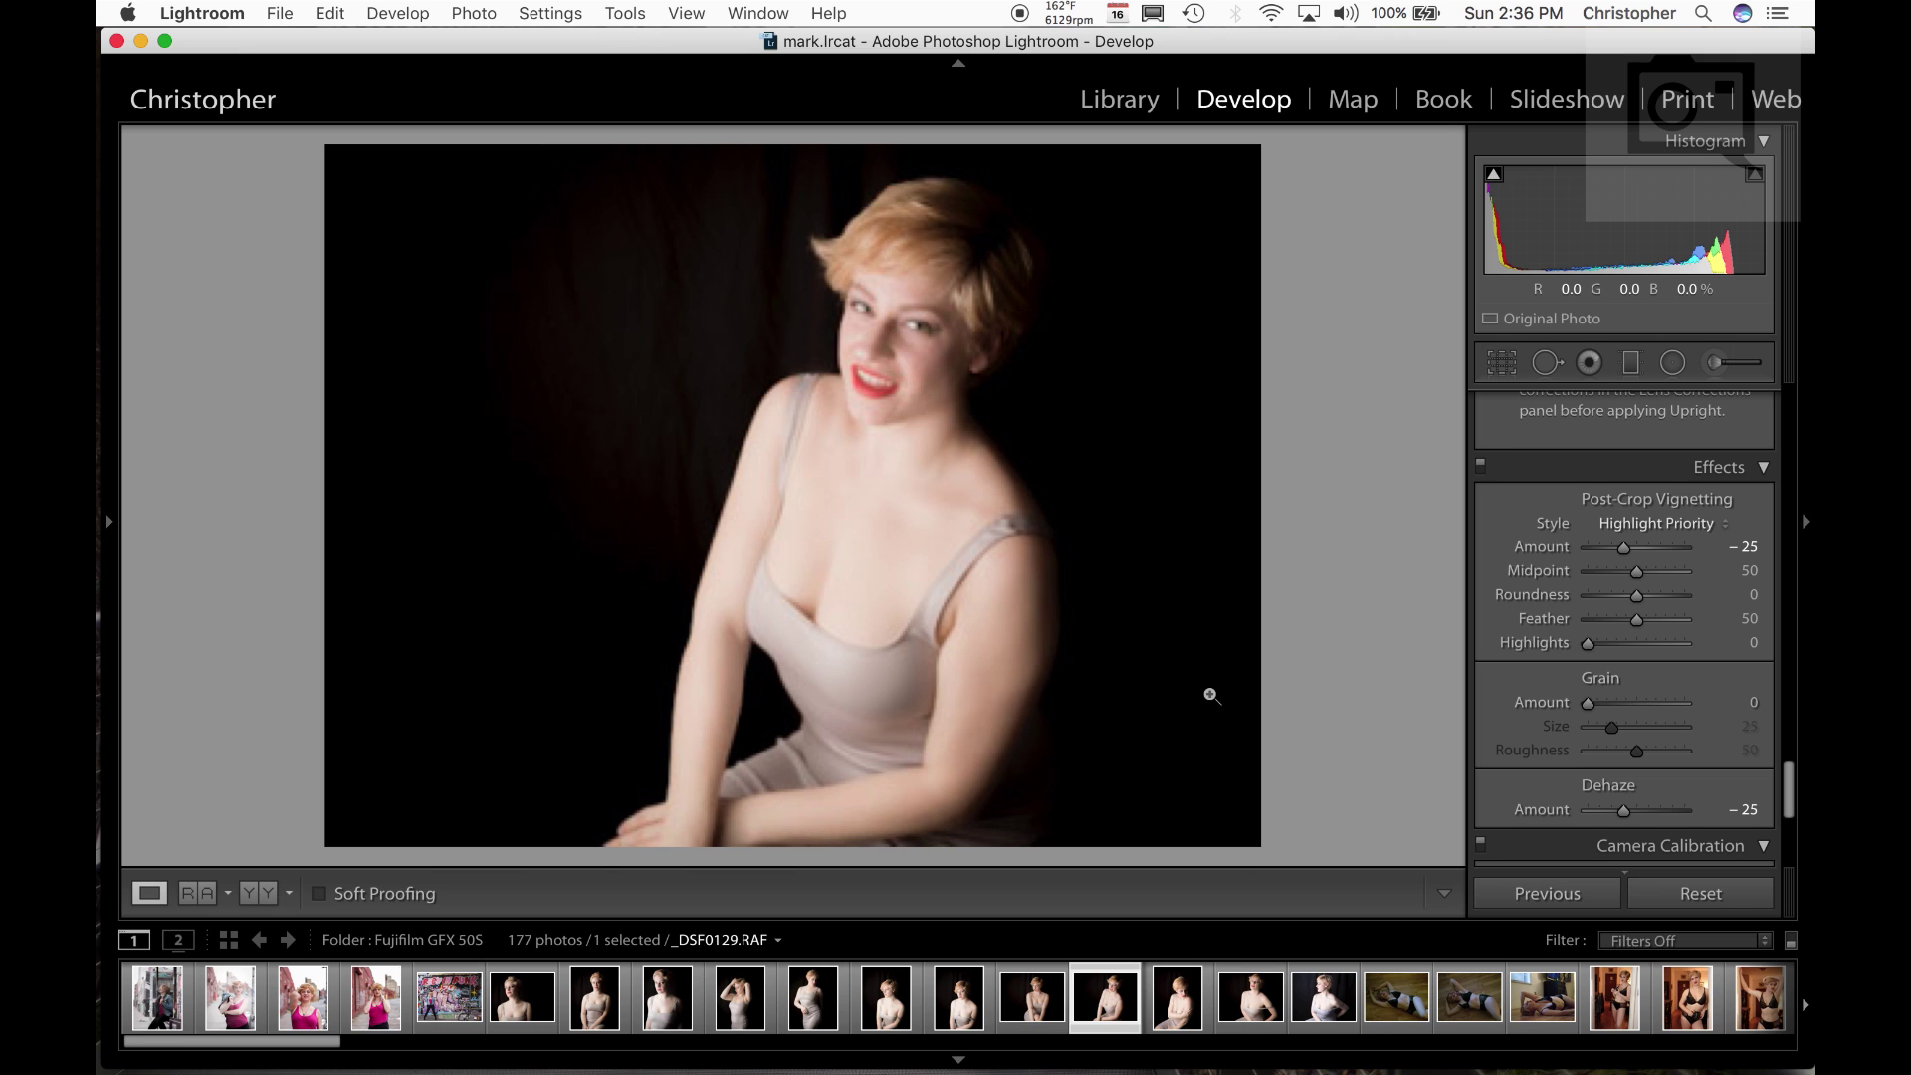
pyautogui.click(1252, 1007)
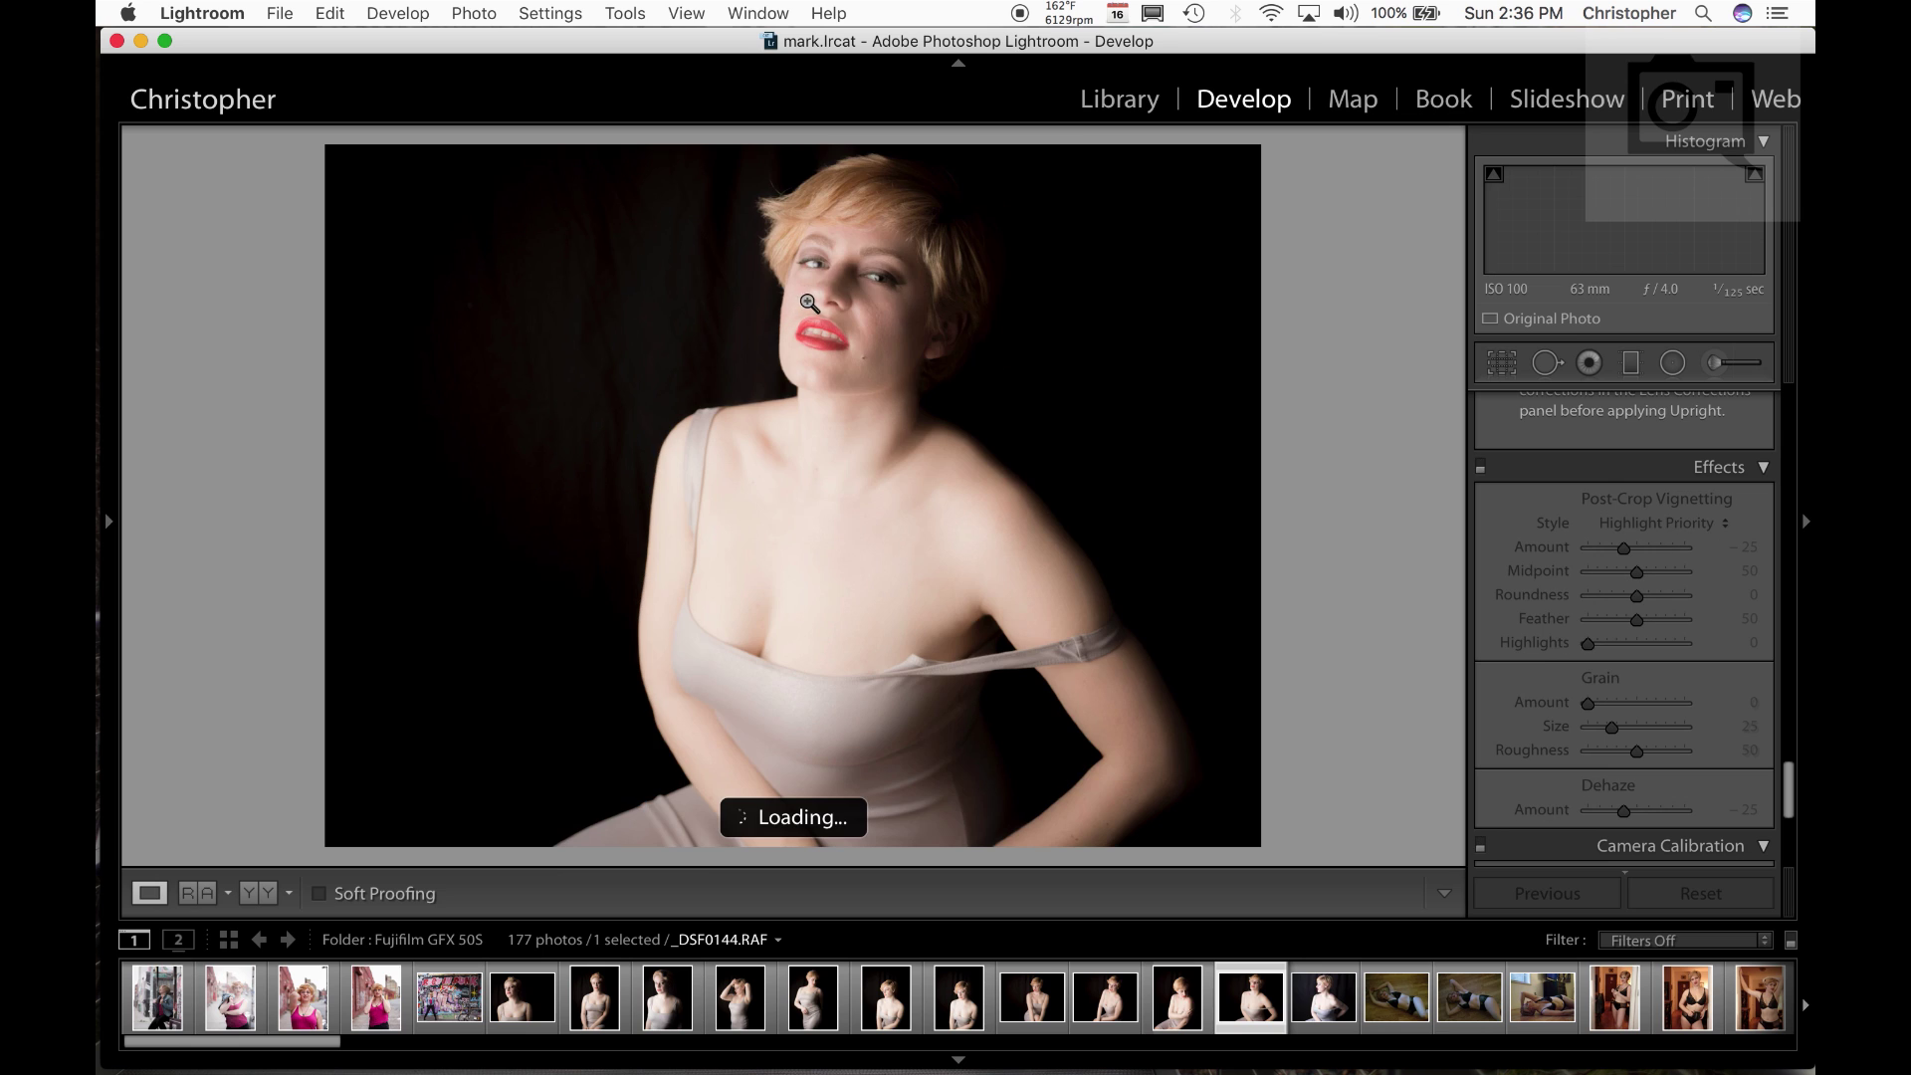
pyautogui.click(862, 277)
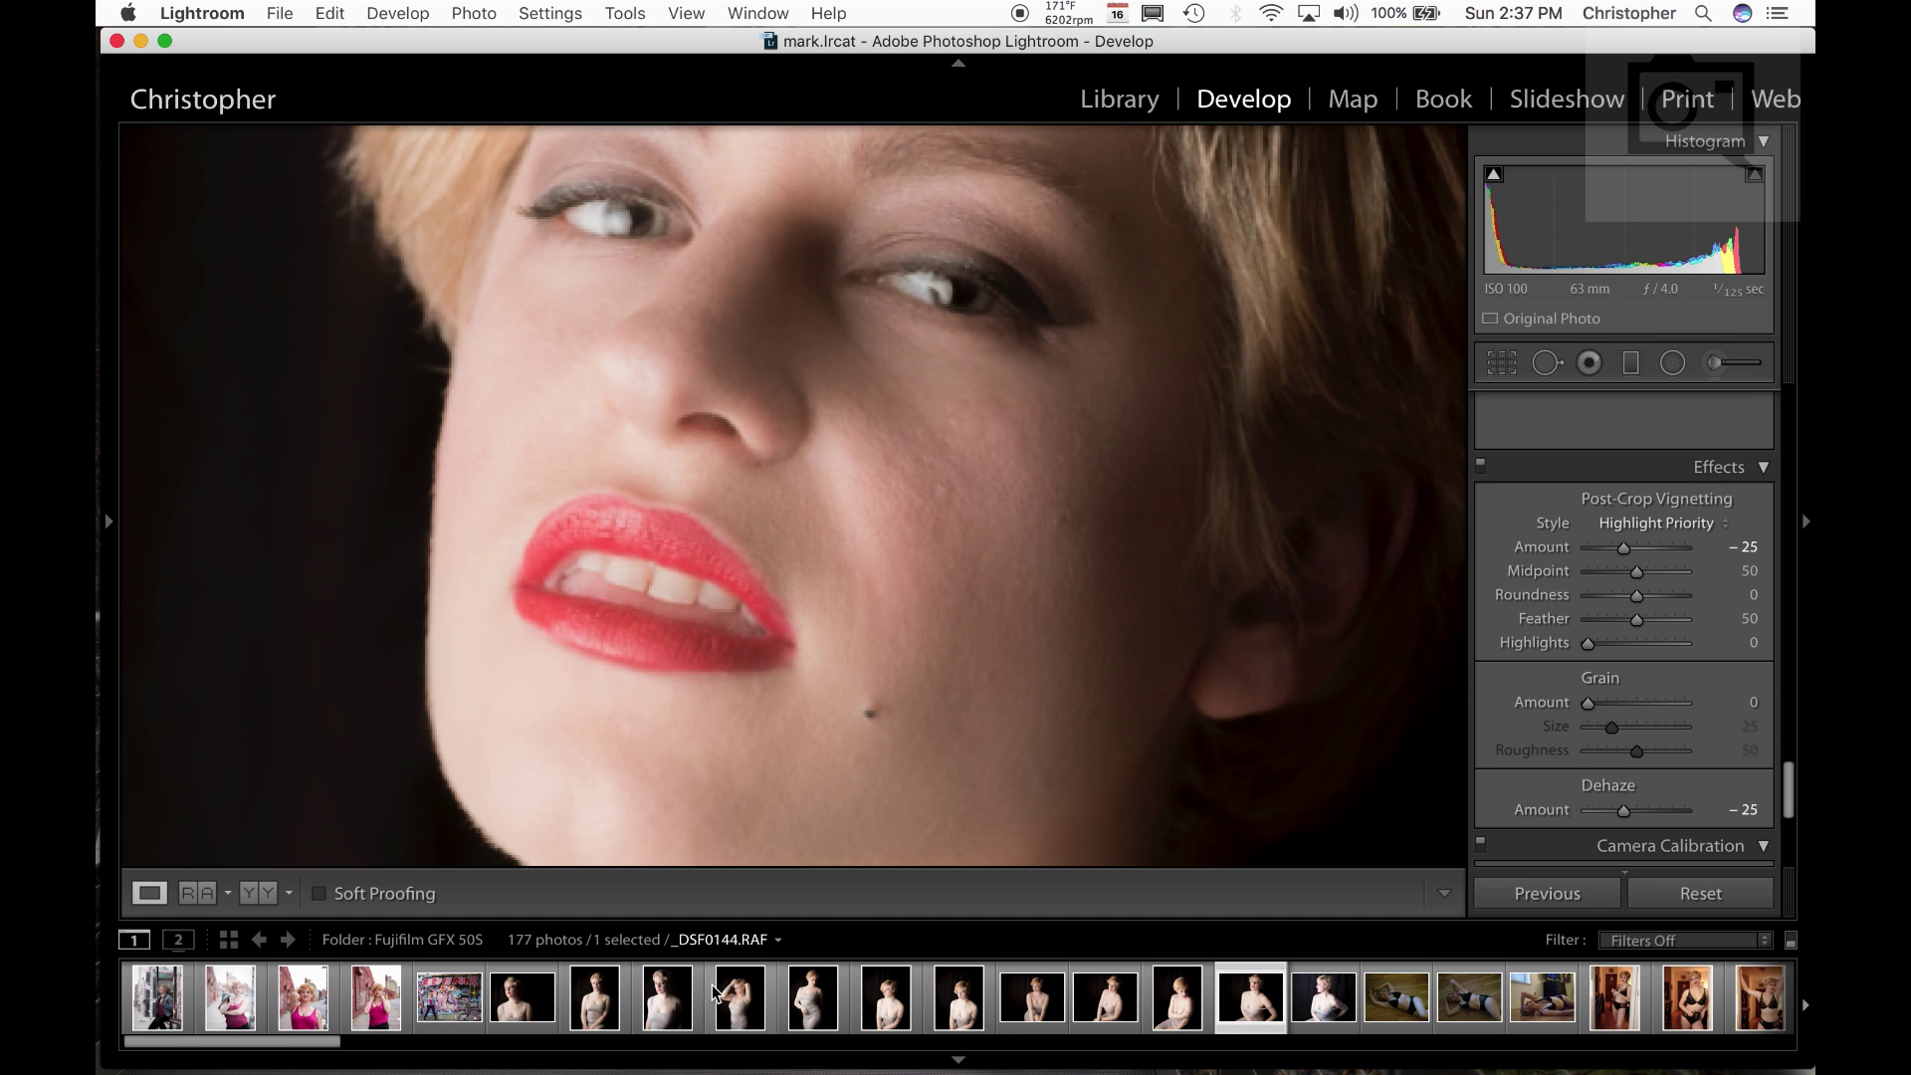
pyautogui.press('z')
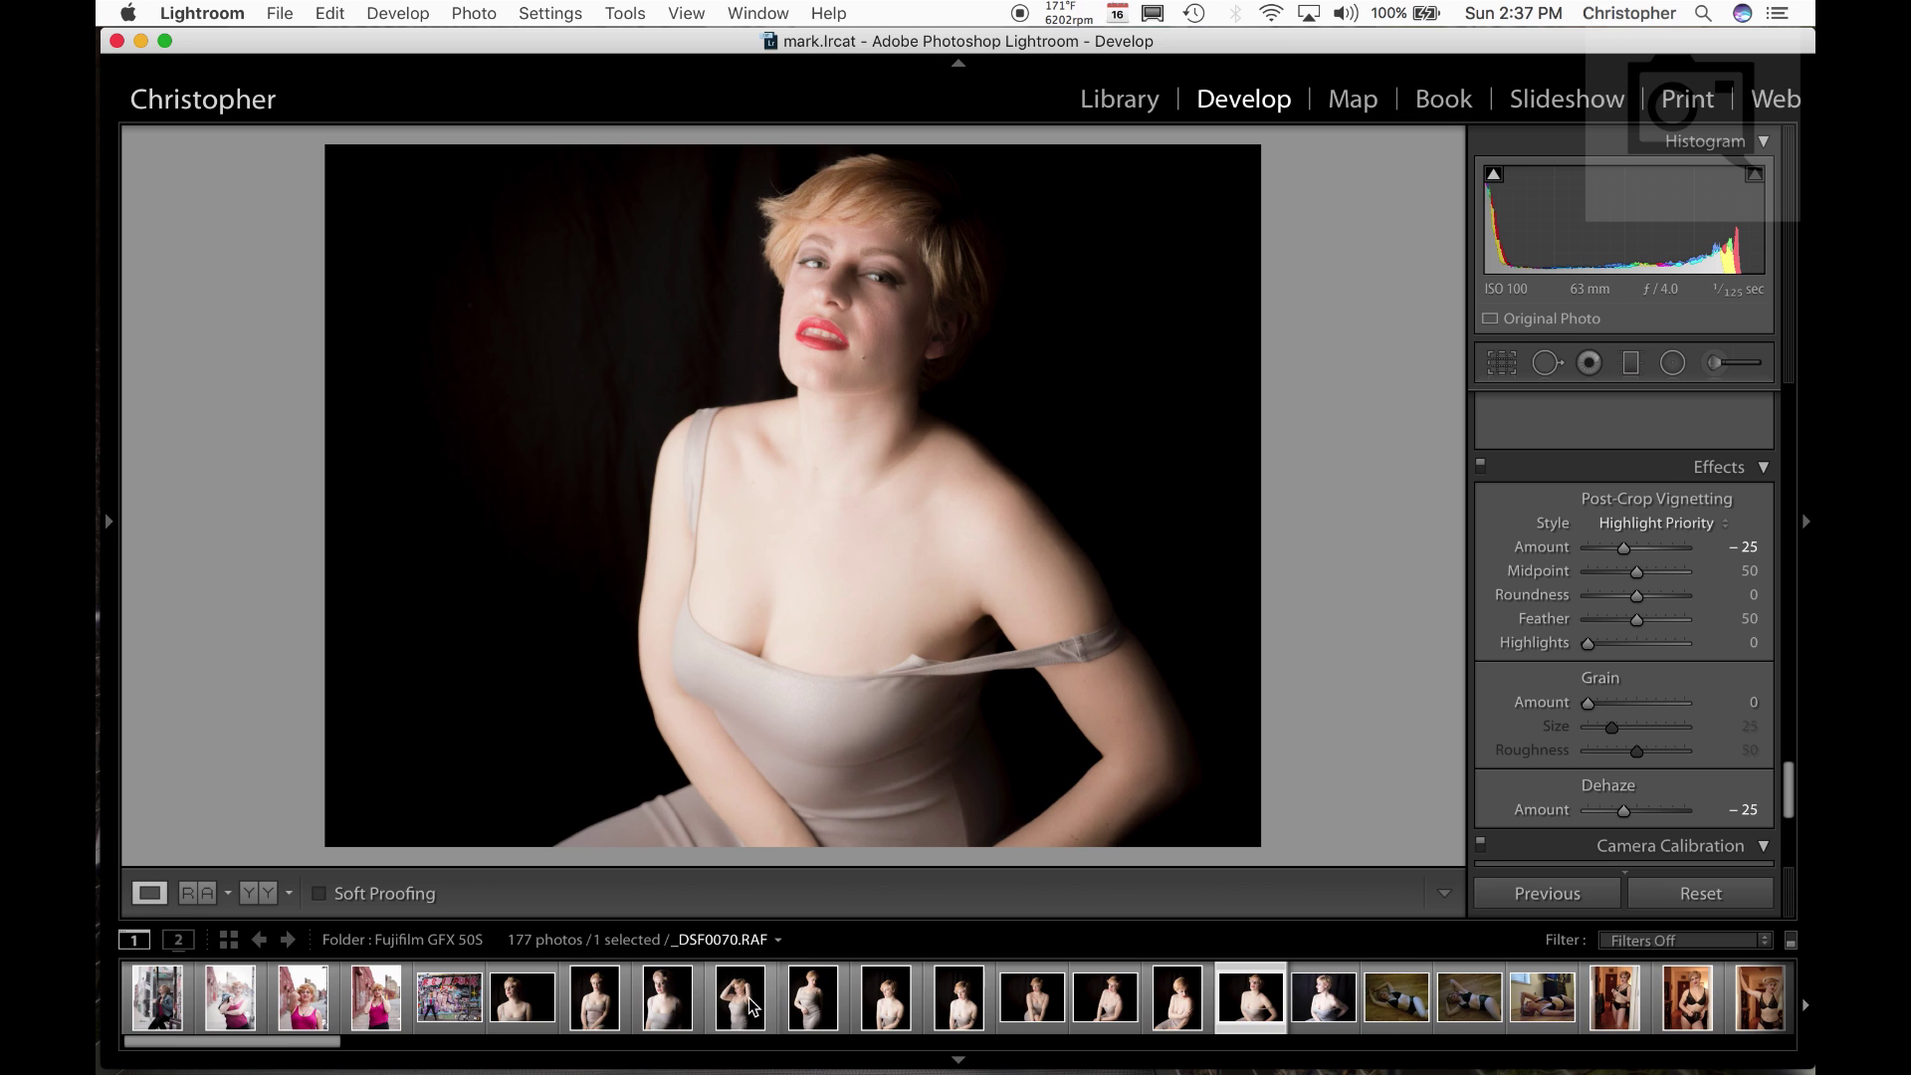
# Inspect the face in the raised-arms portrait _DSF0070.RAF up close, and return to the full-image view
pyautogui.click(750, 999)
pyautogui.click(747, 375)
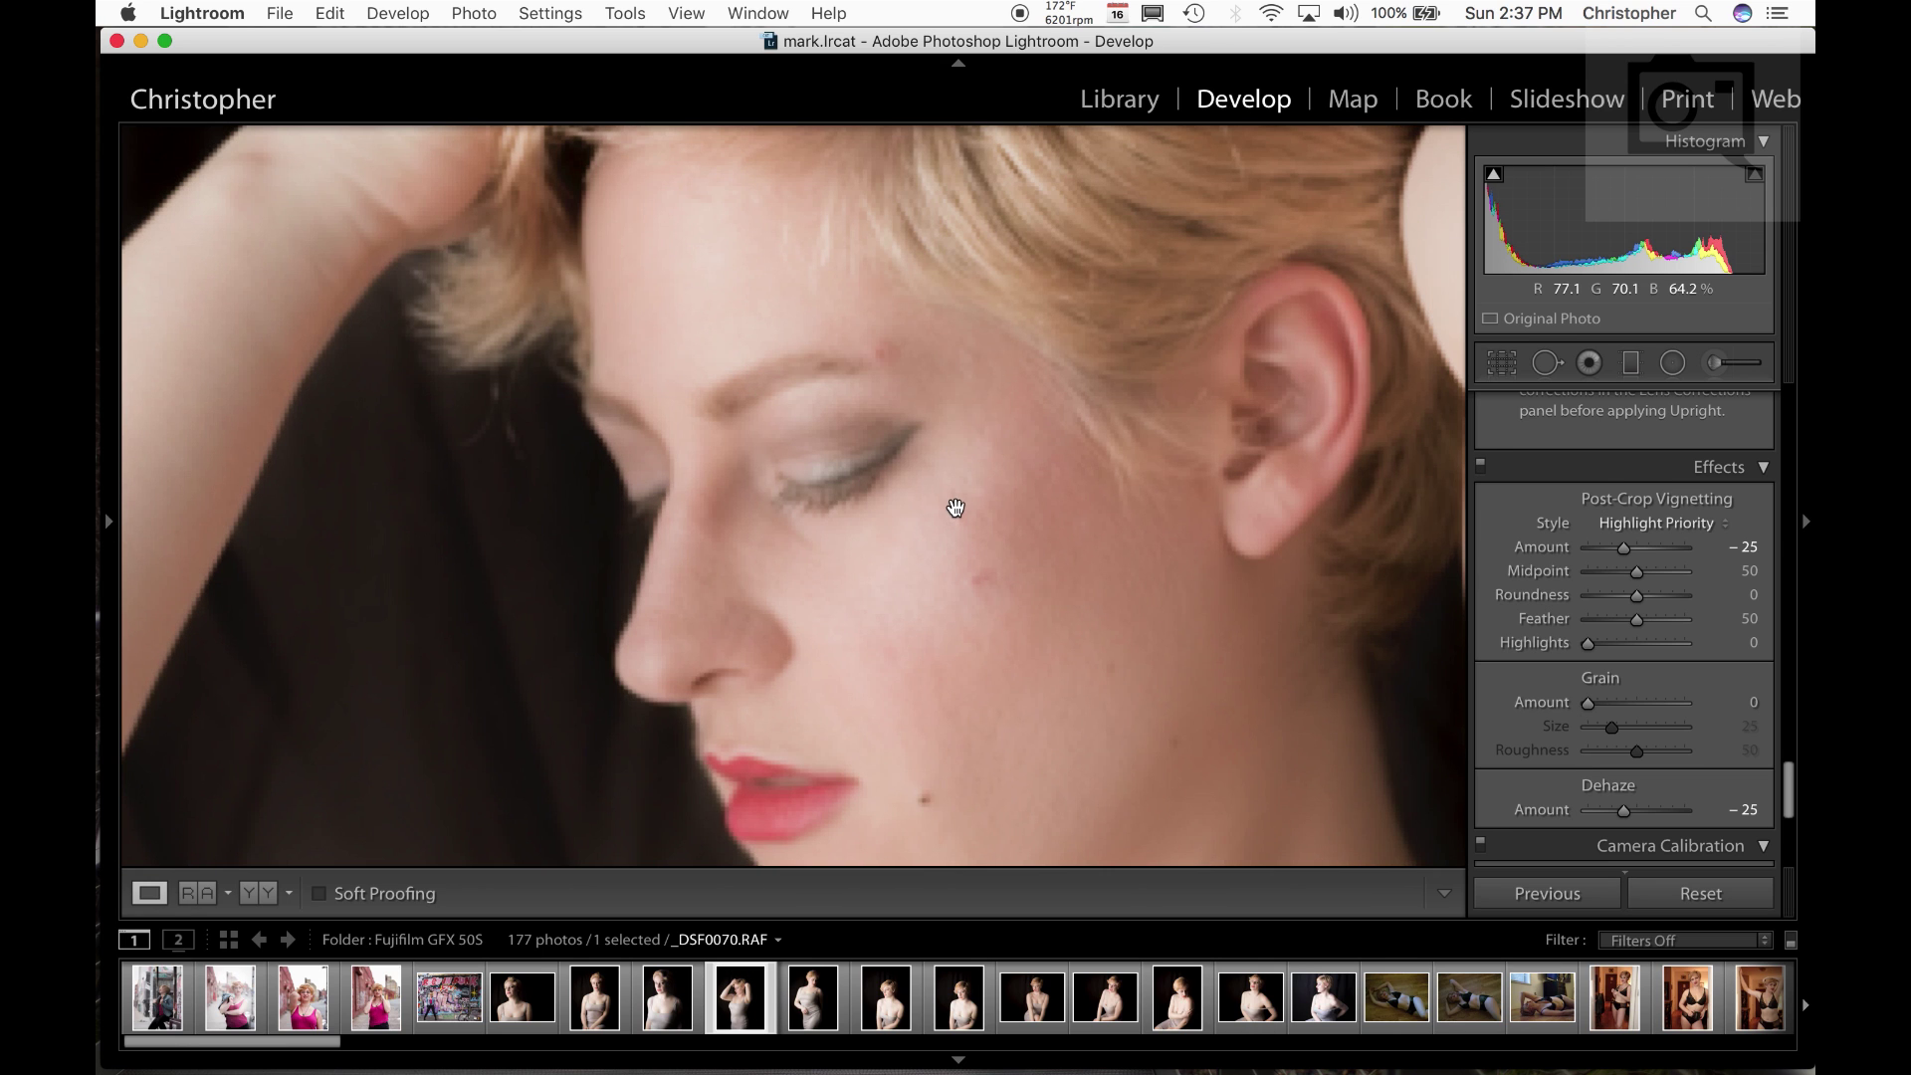
pyautogui.moveTo(946, 584); pyautogui.dragTo(939, 538)
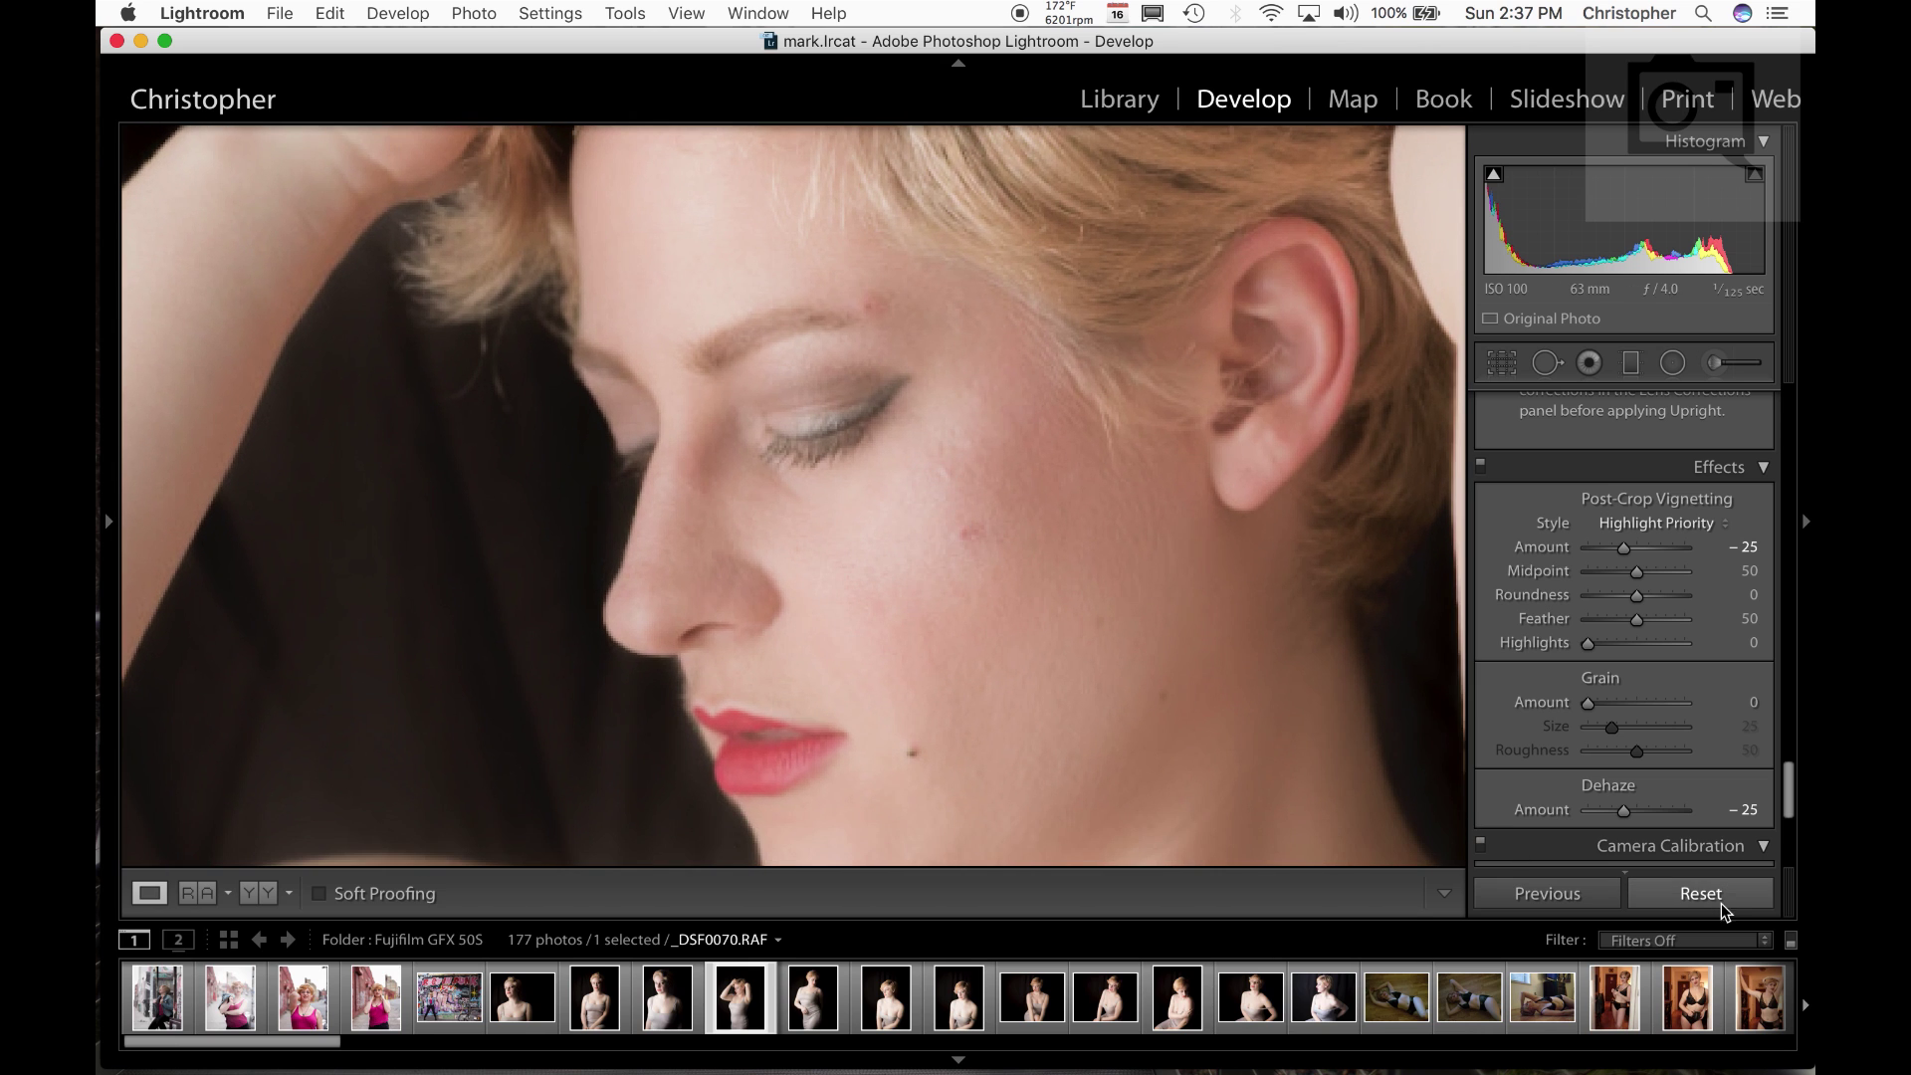
pyautogui.click(1016, 642)
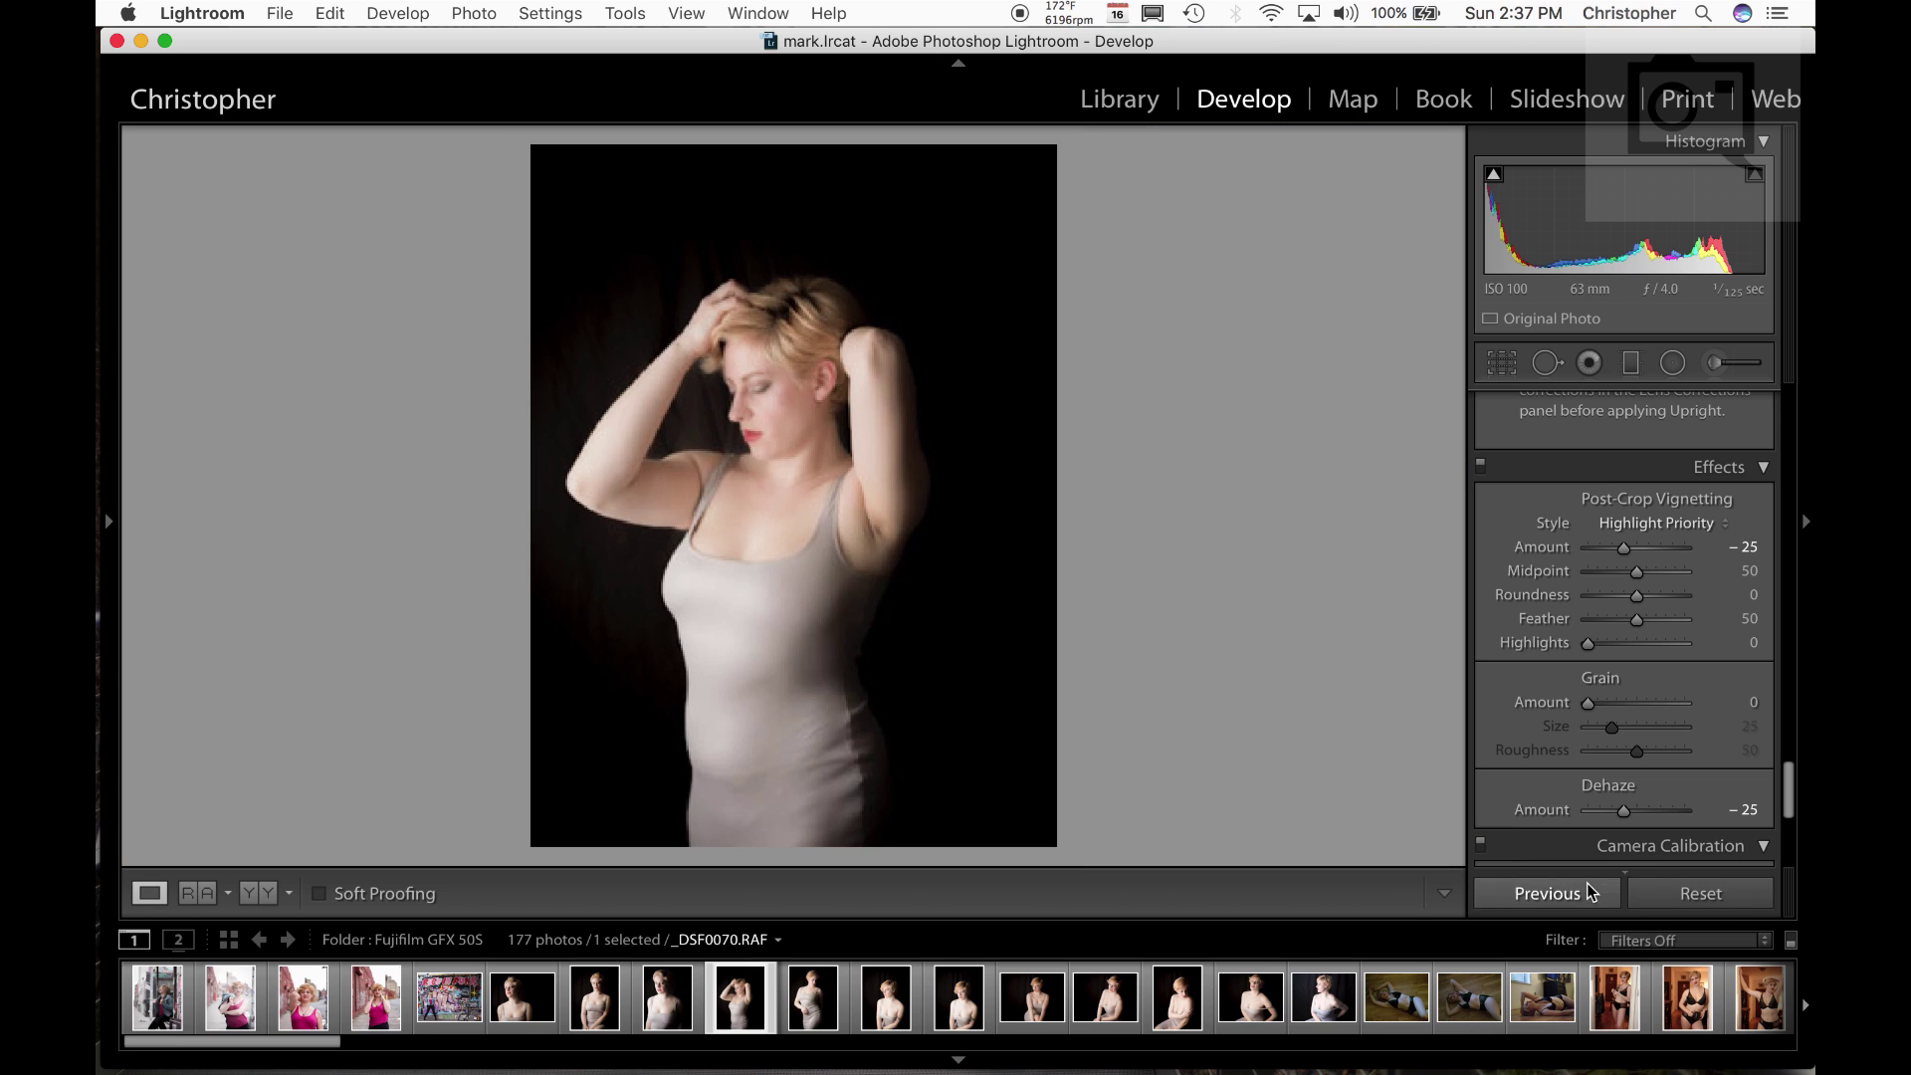
# Reset the develop settings of _DSF0070.RAF to view the unedited photo, and undo the reset
pyautogui.click(1702, 897)
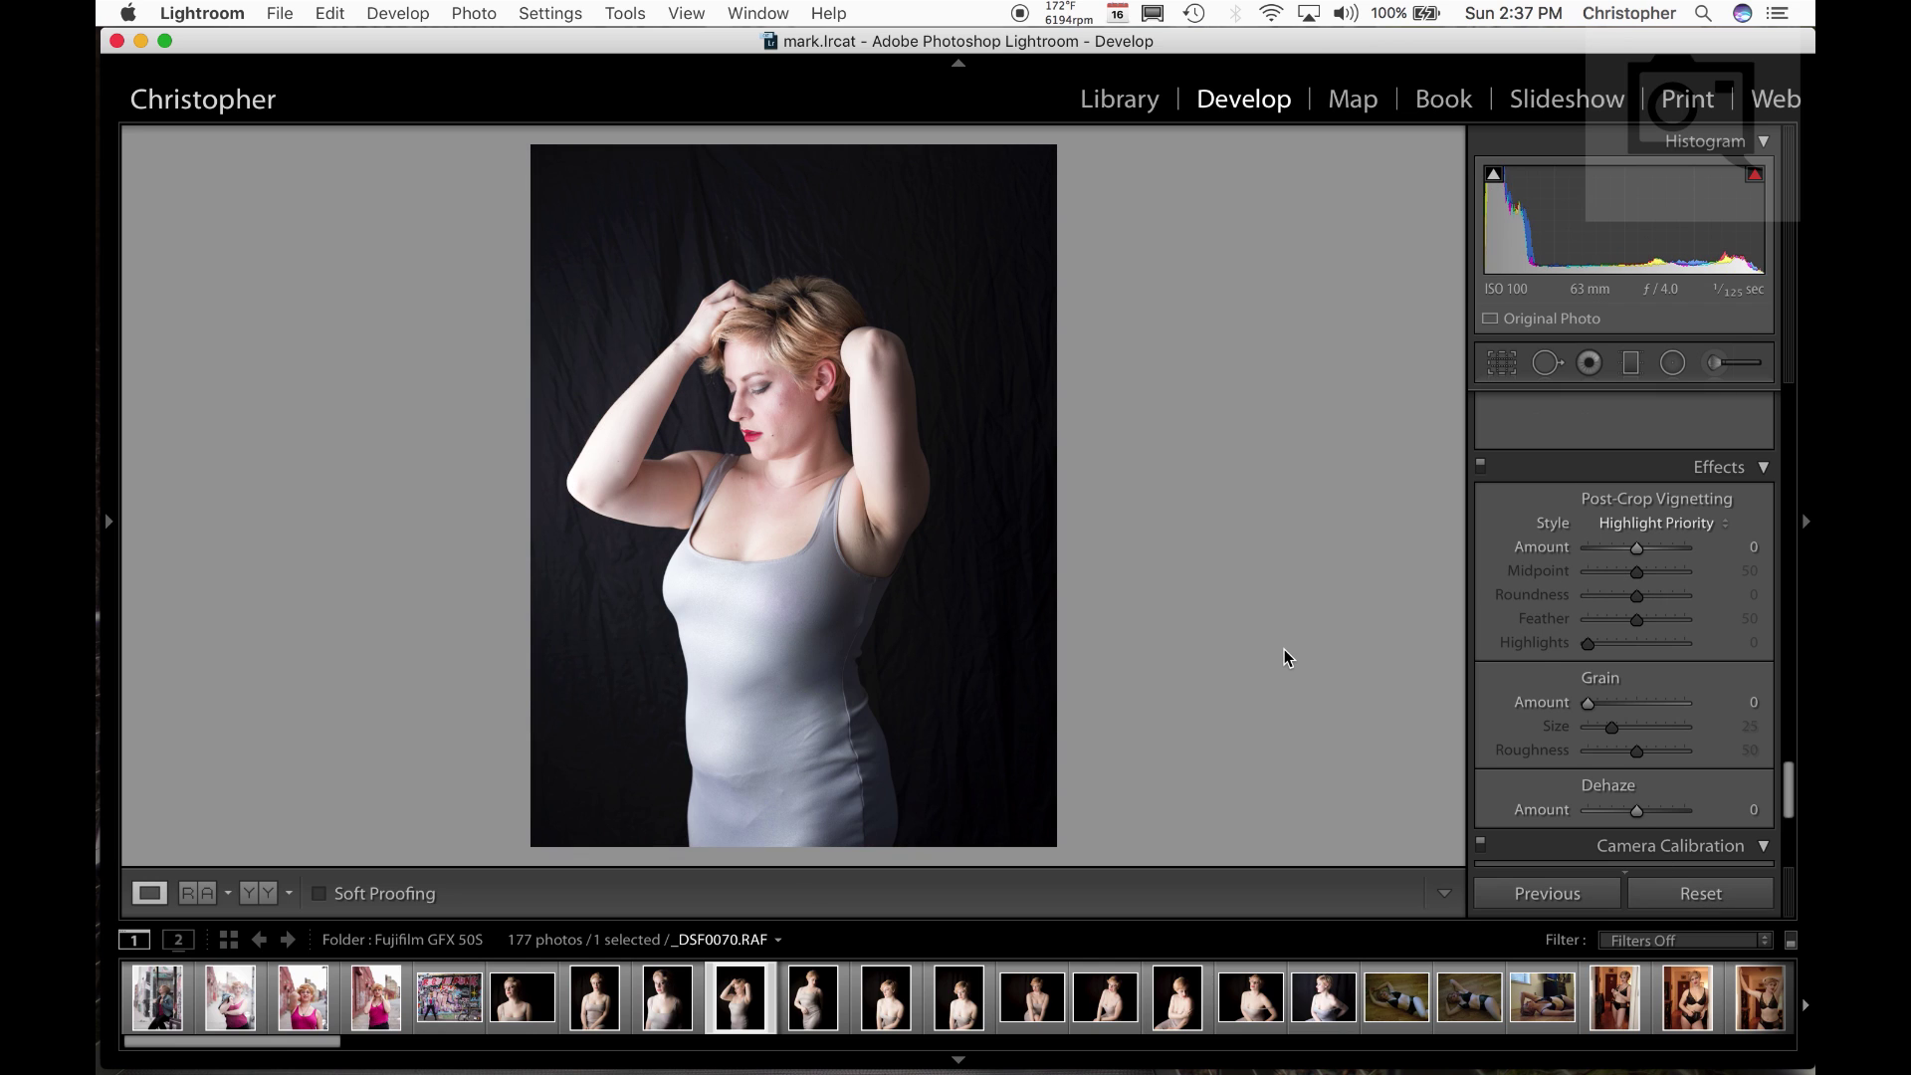
pyautogui.press('super+z')
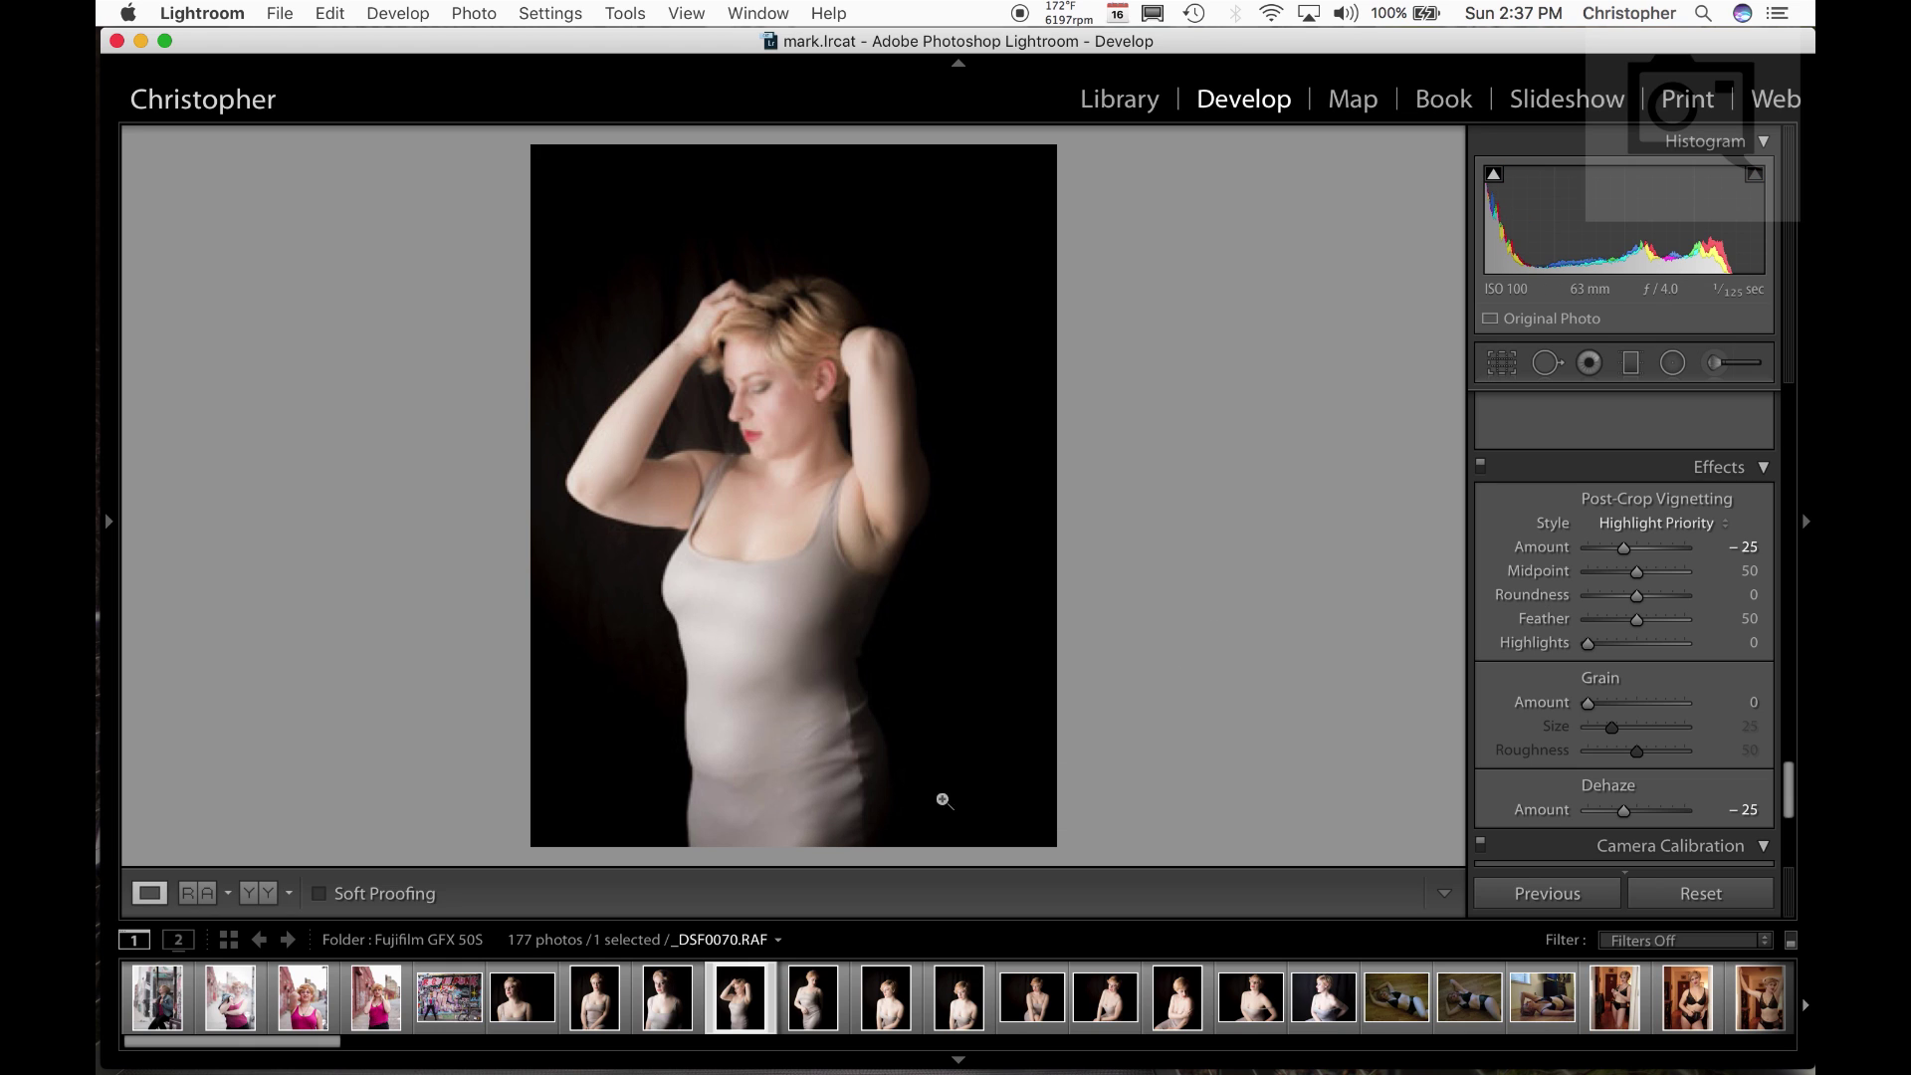
# Open the street portrait _DSF0026.RAF of the woman holding a denim jacket and lower its Exposure slightly
pyautogui.click(230, 1007)
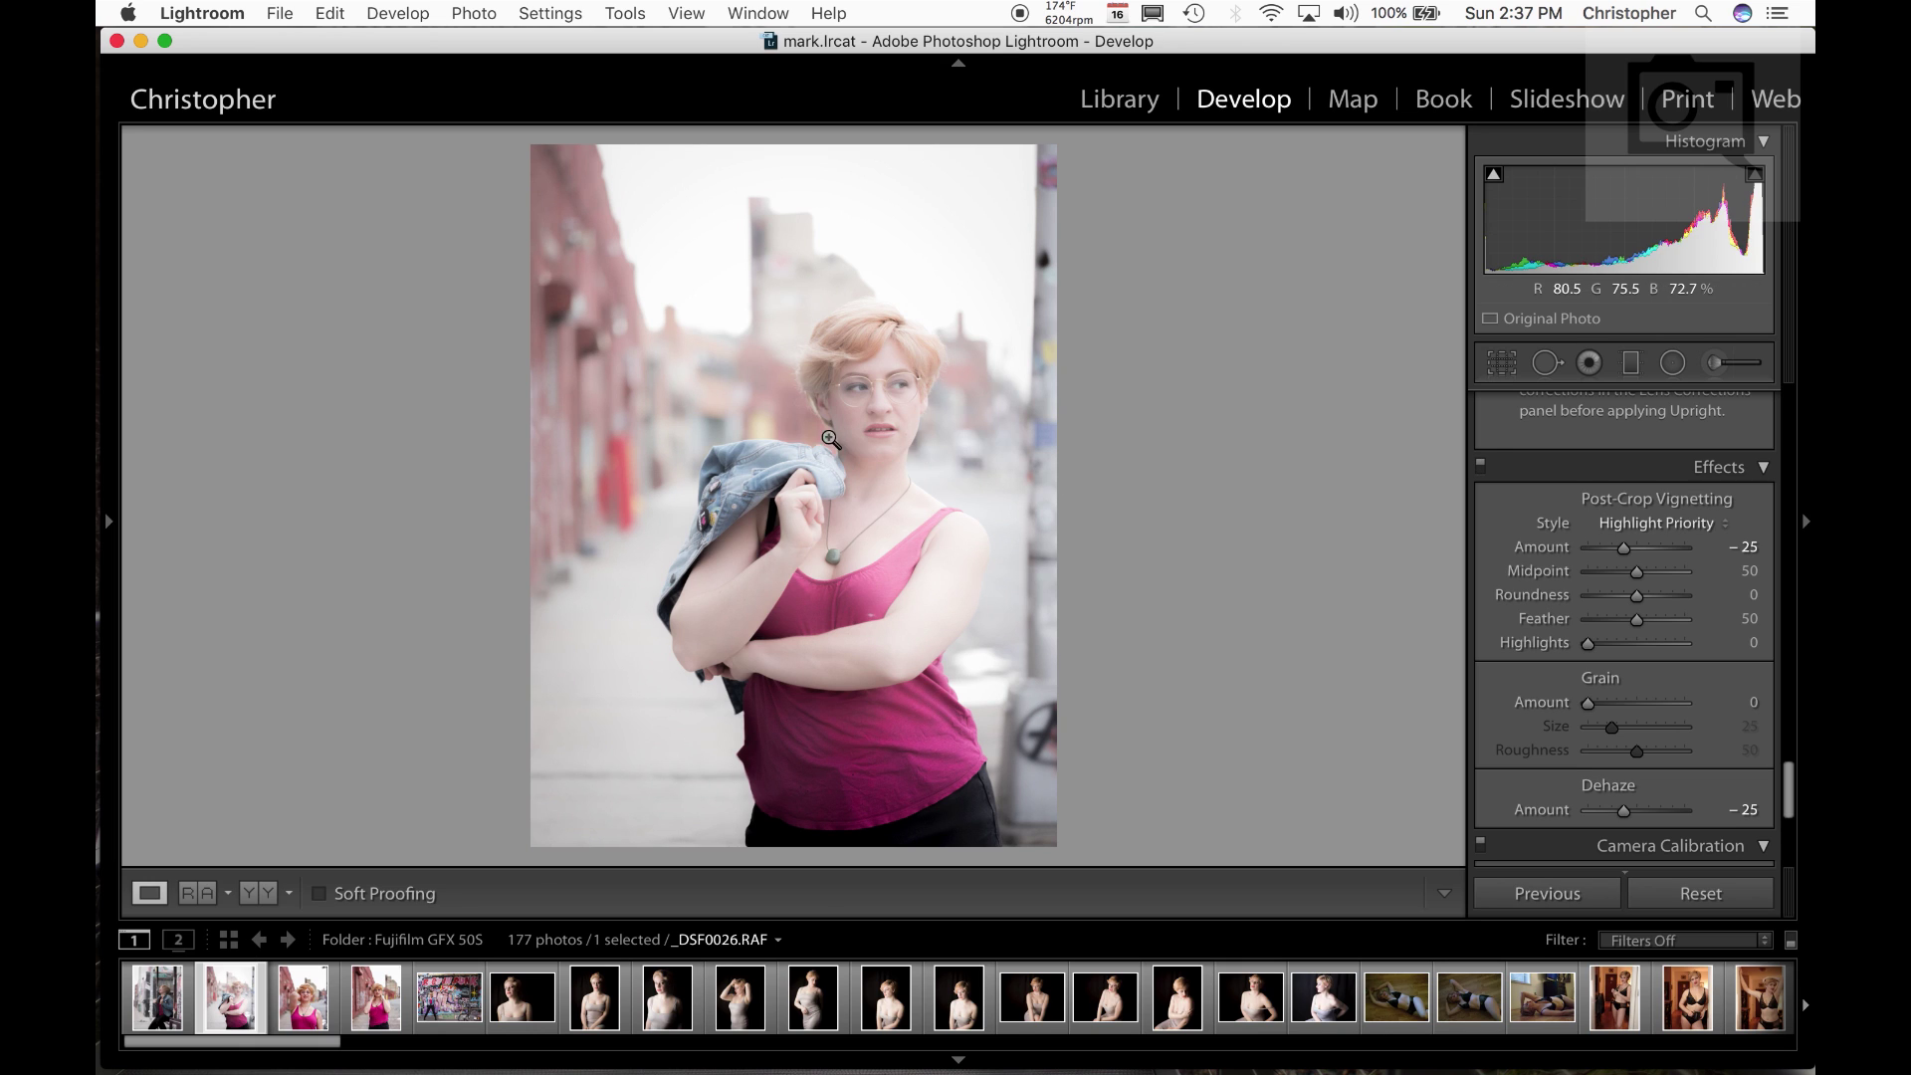
pyautogui.moveTo(1791, 799); pyautogui.dragTo(1793, 431)
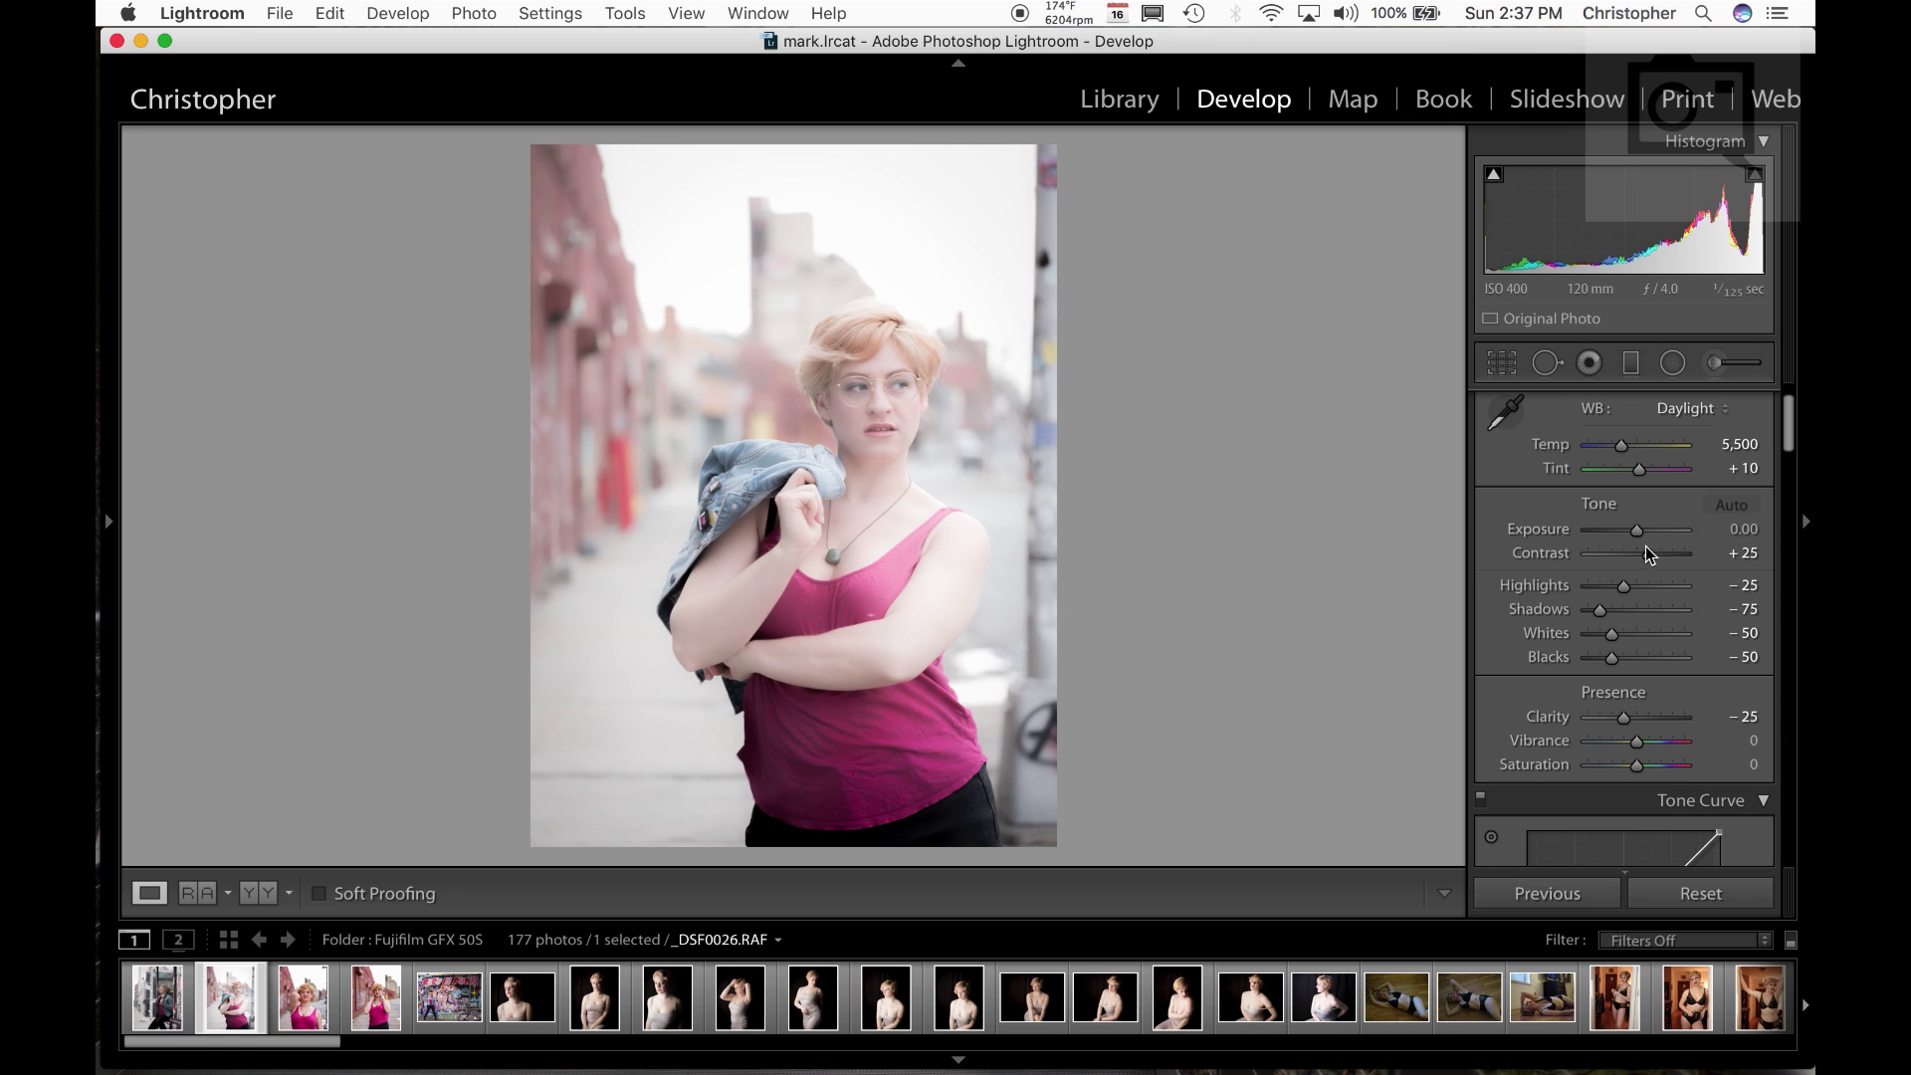
pyautogui.moveTo(1637, 536); pyautogui.dragTo(1642, 538)
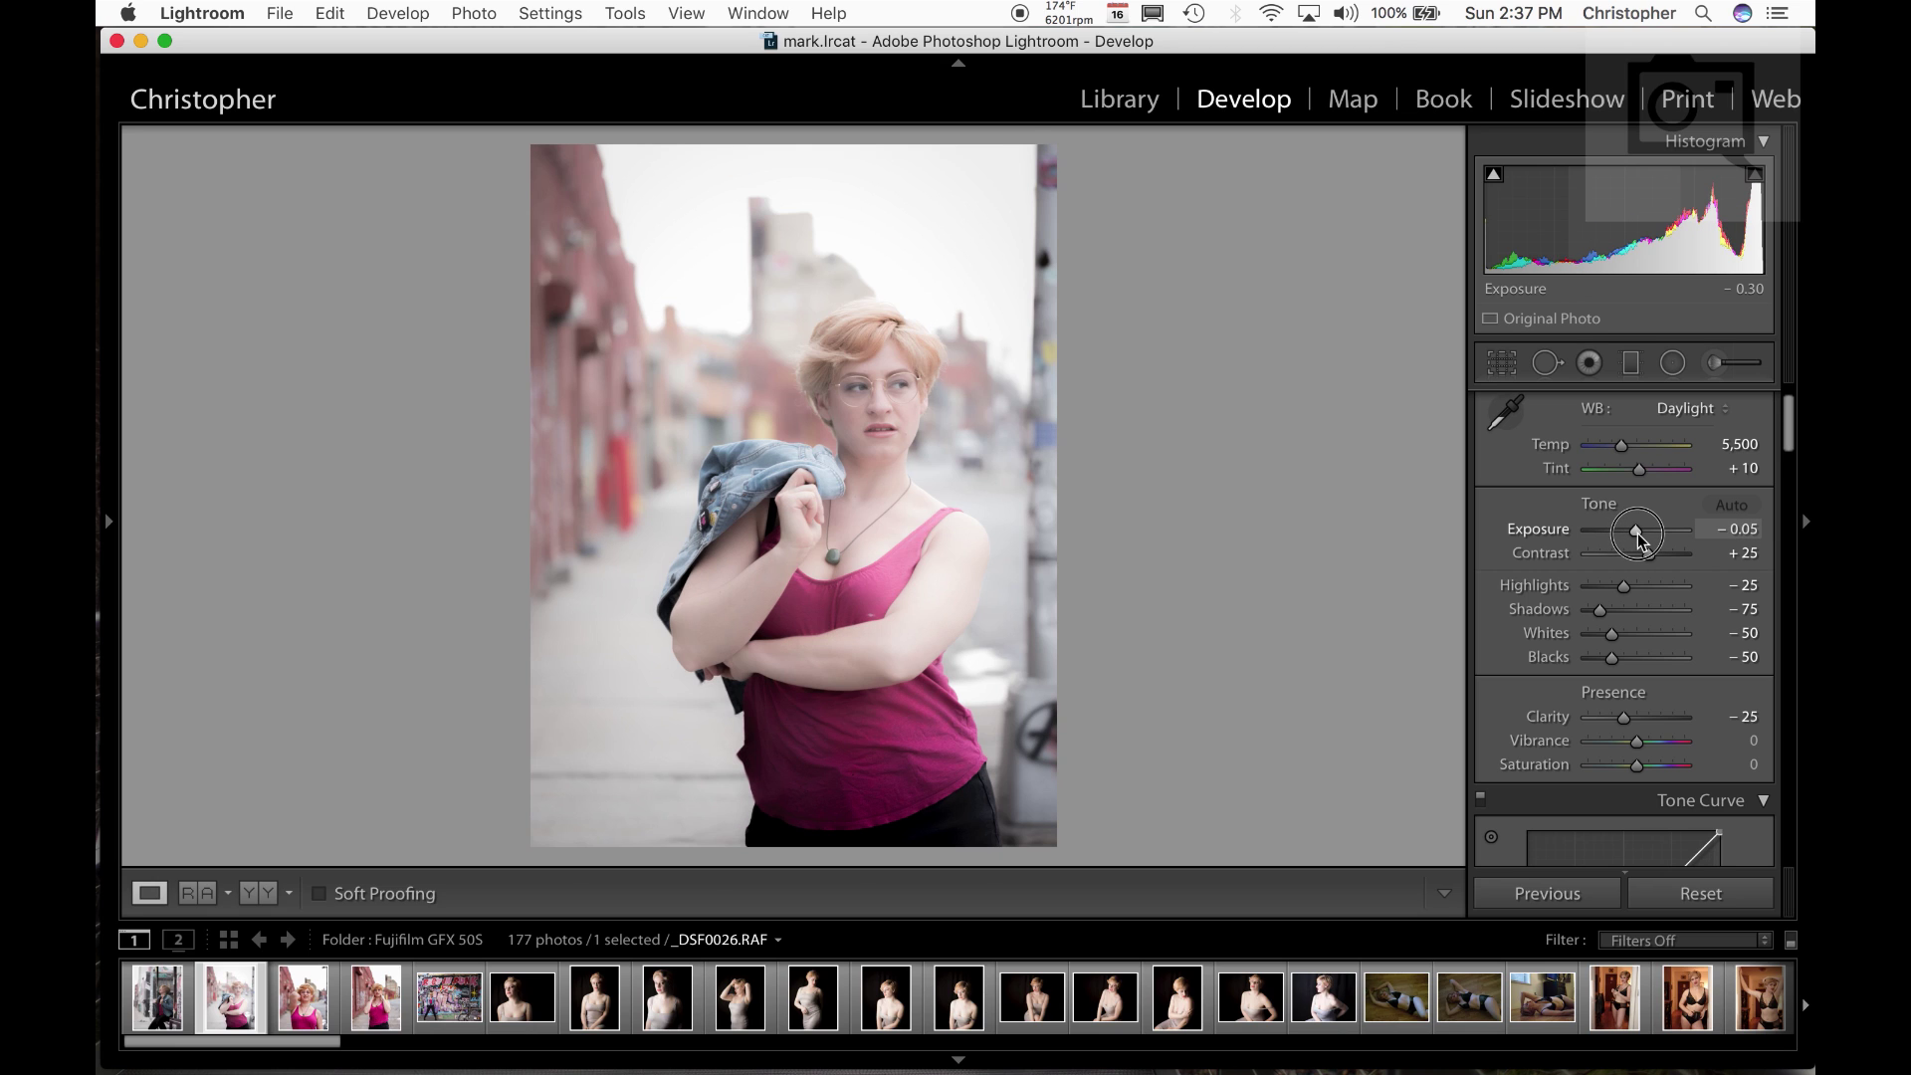
# View the seated street portrait _DSF0010.RAF, and show the first photos of the folder in the Library grid
pyautogui.click(160, 1006)
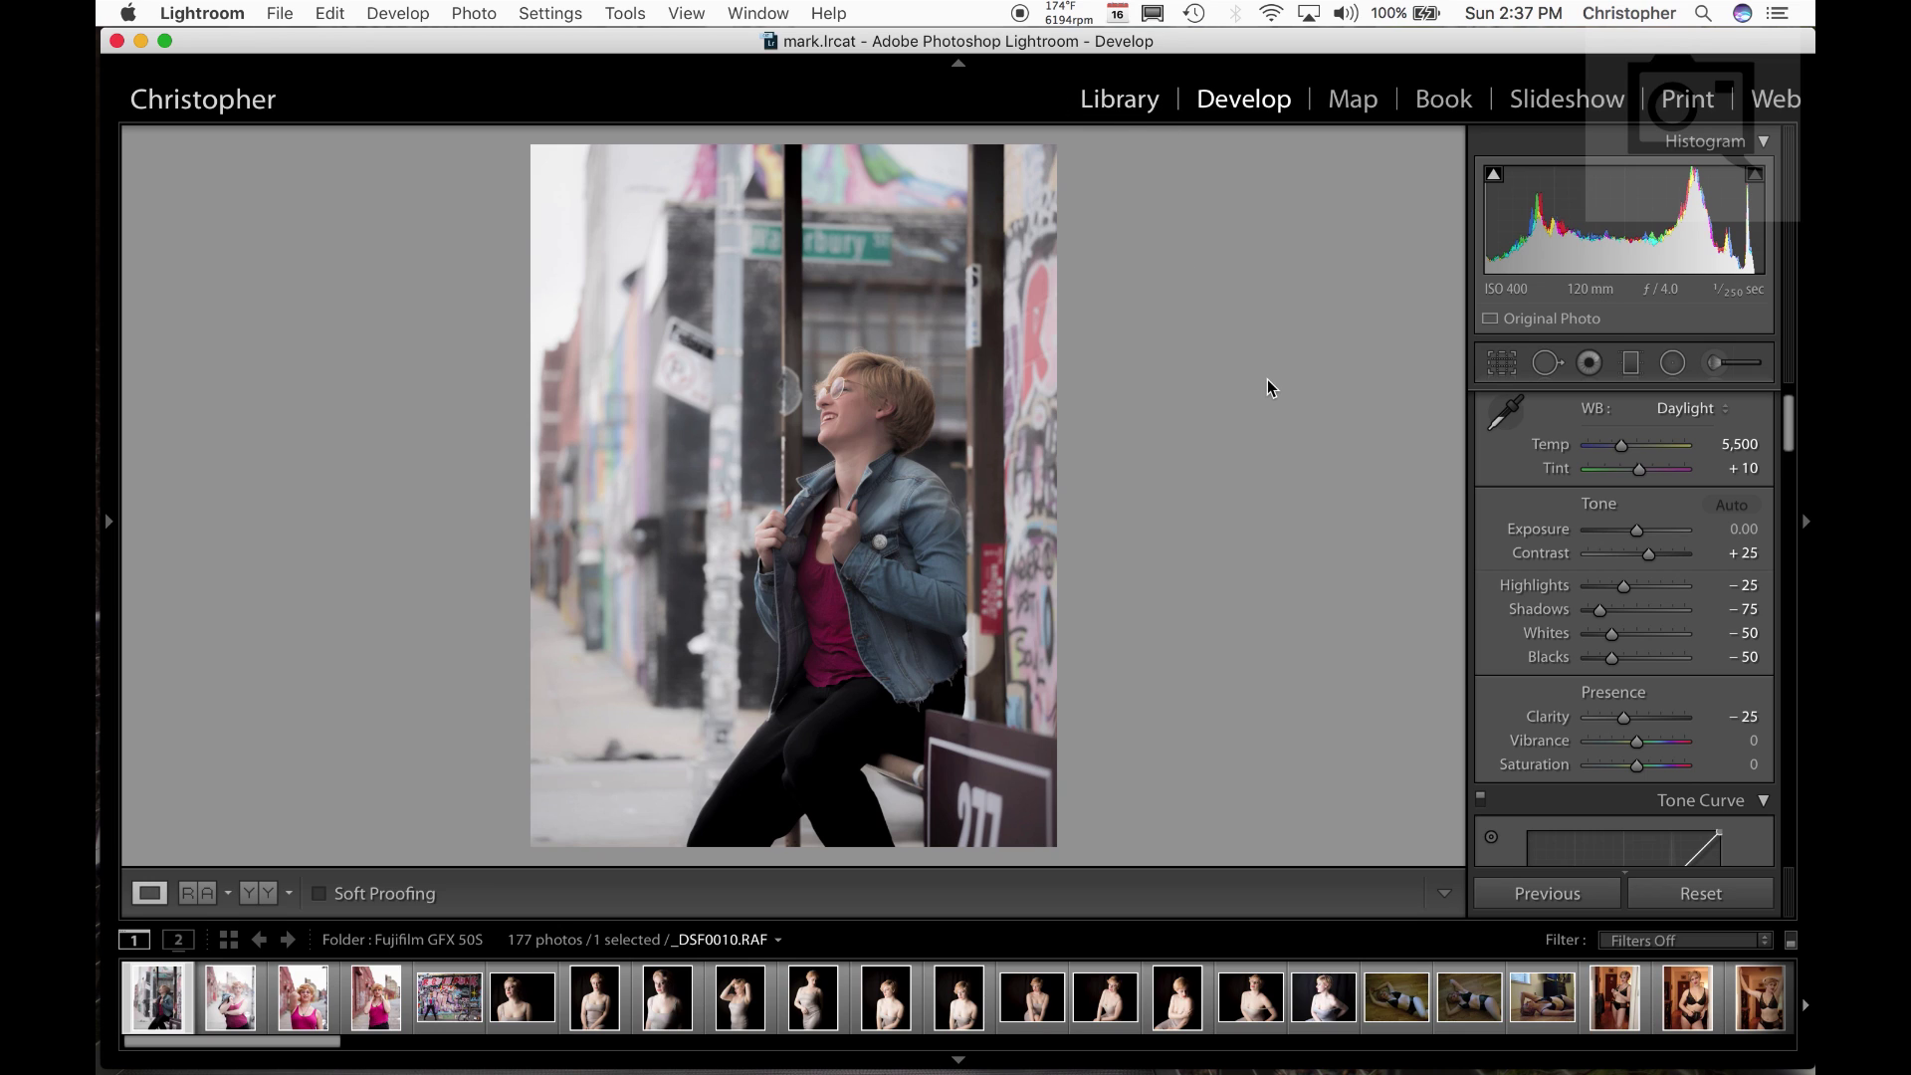
pyautogui.press('g')
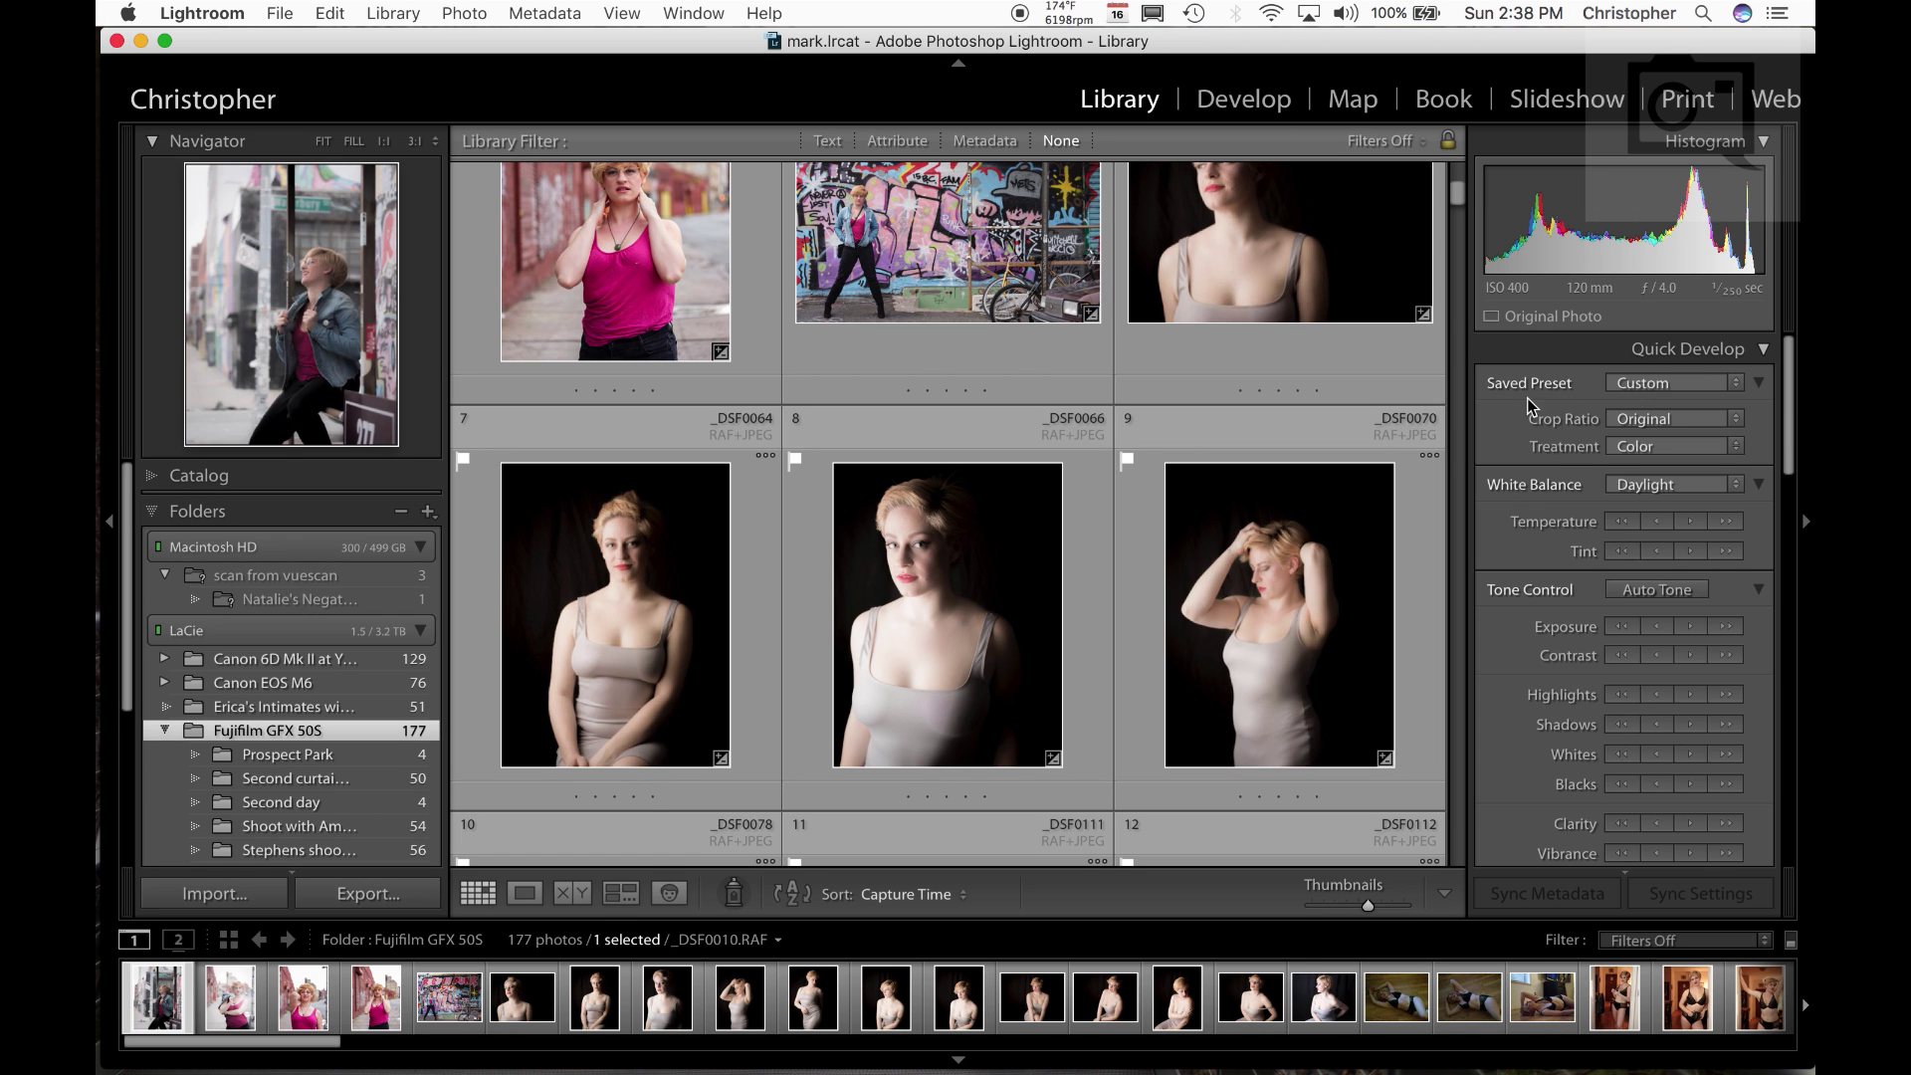
pyautogui.moveTo(1459, 191); pyautogui.dragTo(1460, 176)
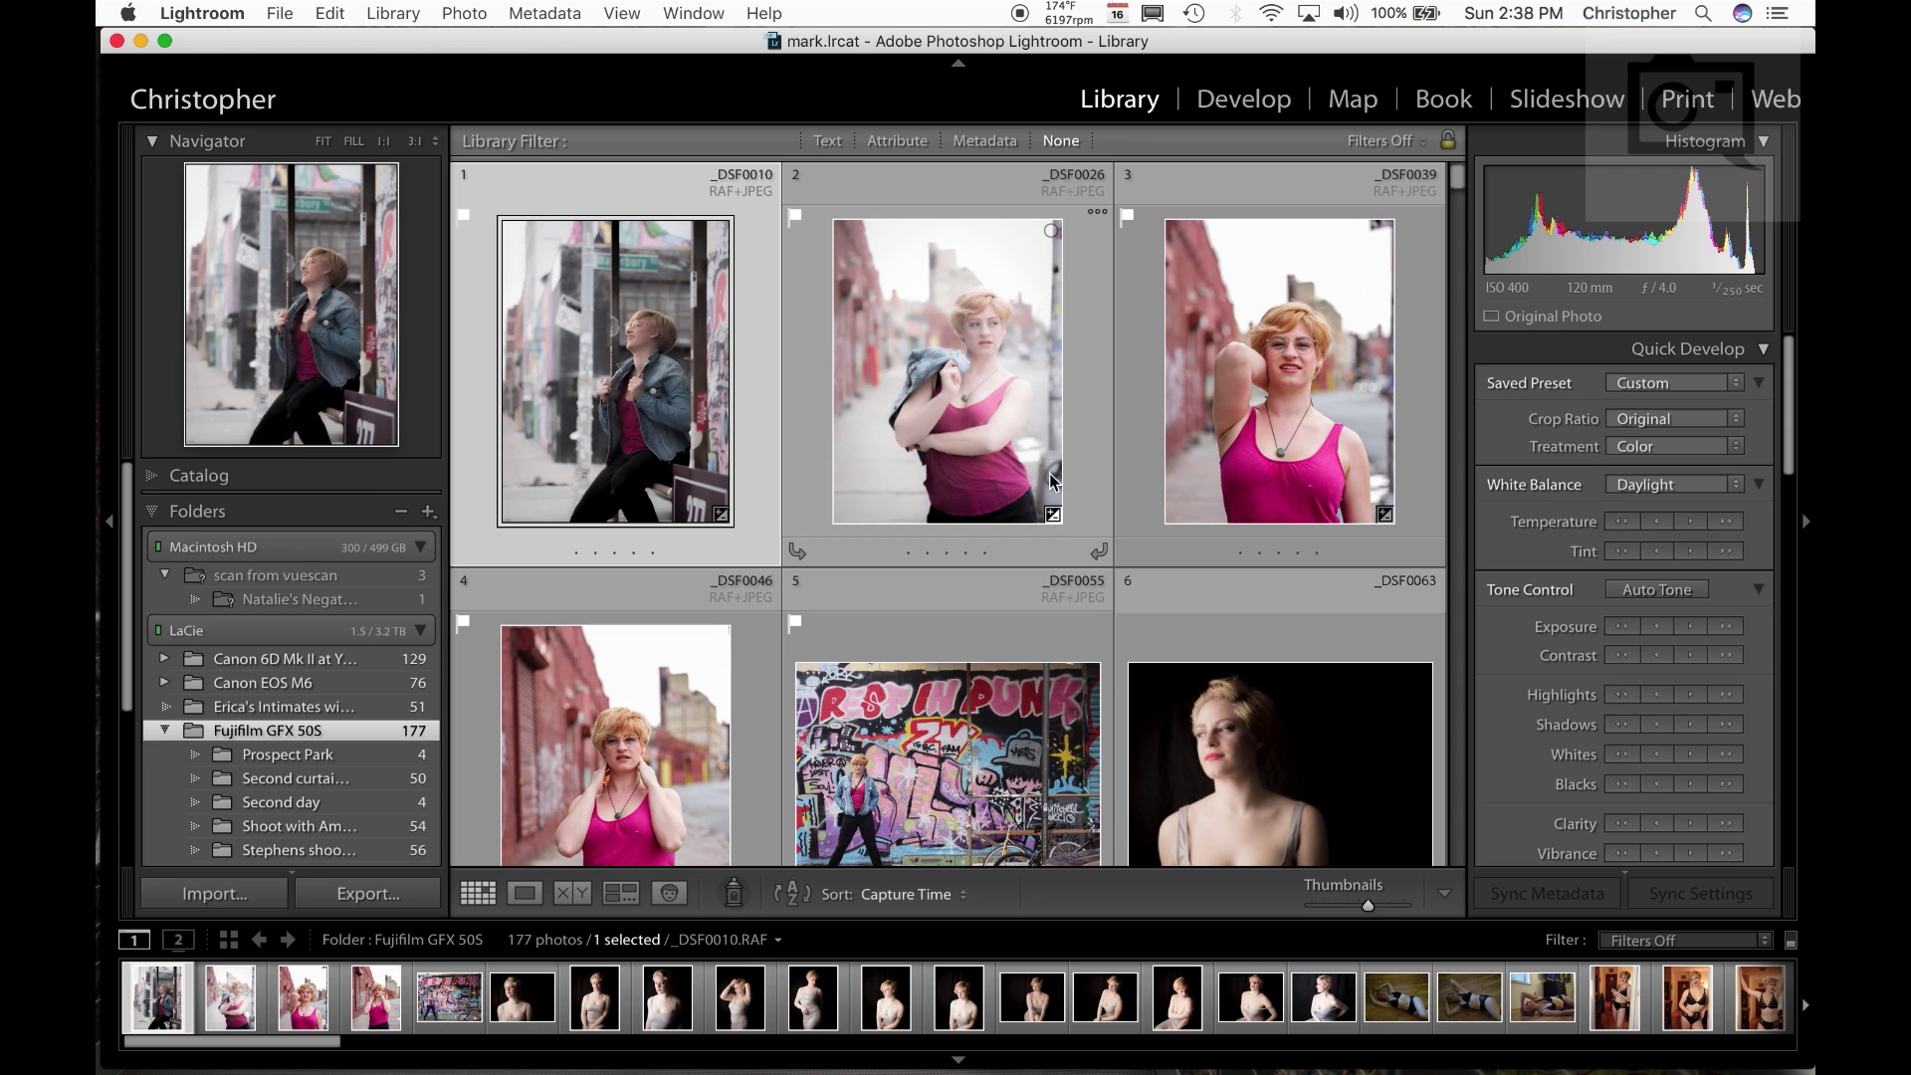
# View the studio portraits _DSF0129.RAF and _DSF0144.RAF in Develop, and examine the Presence and Tone Curve settings of _DSF0144.RAF
pyautogui.click(1254, 104)
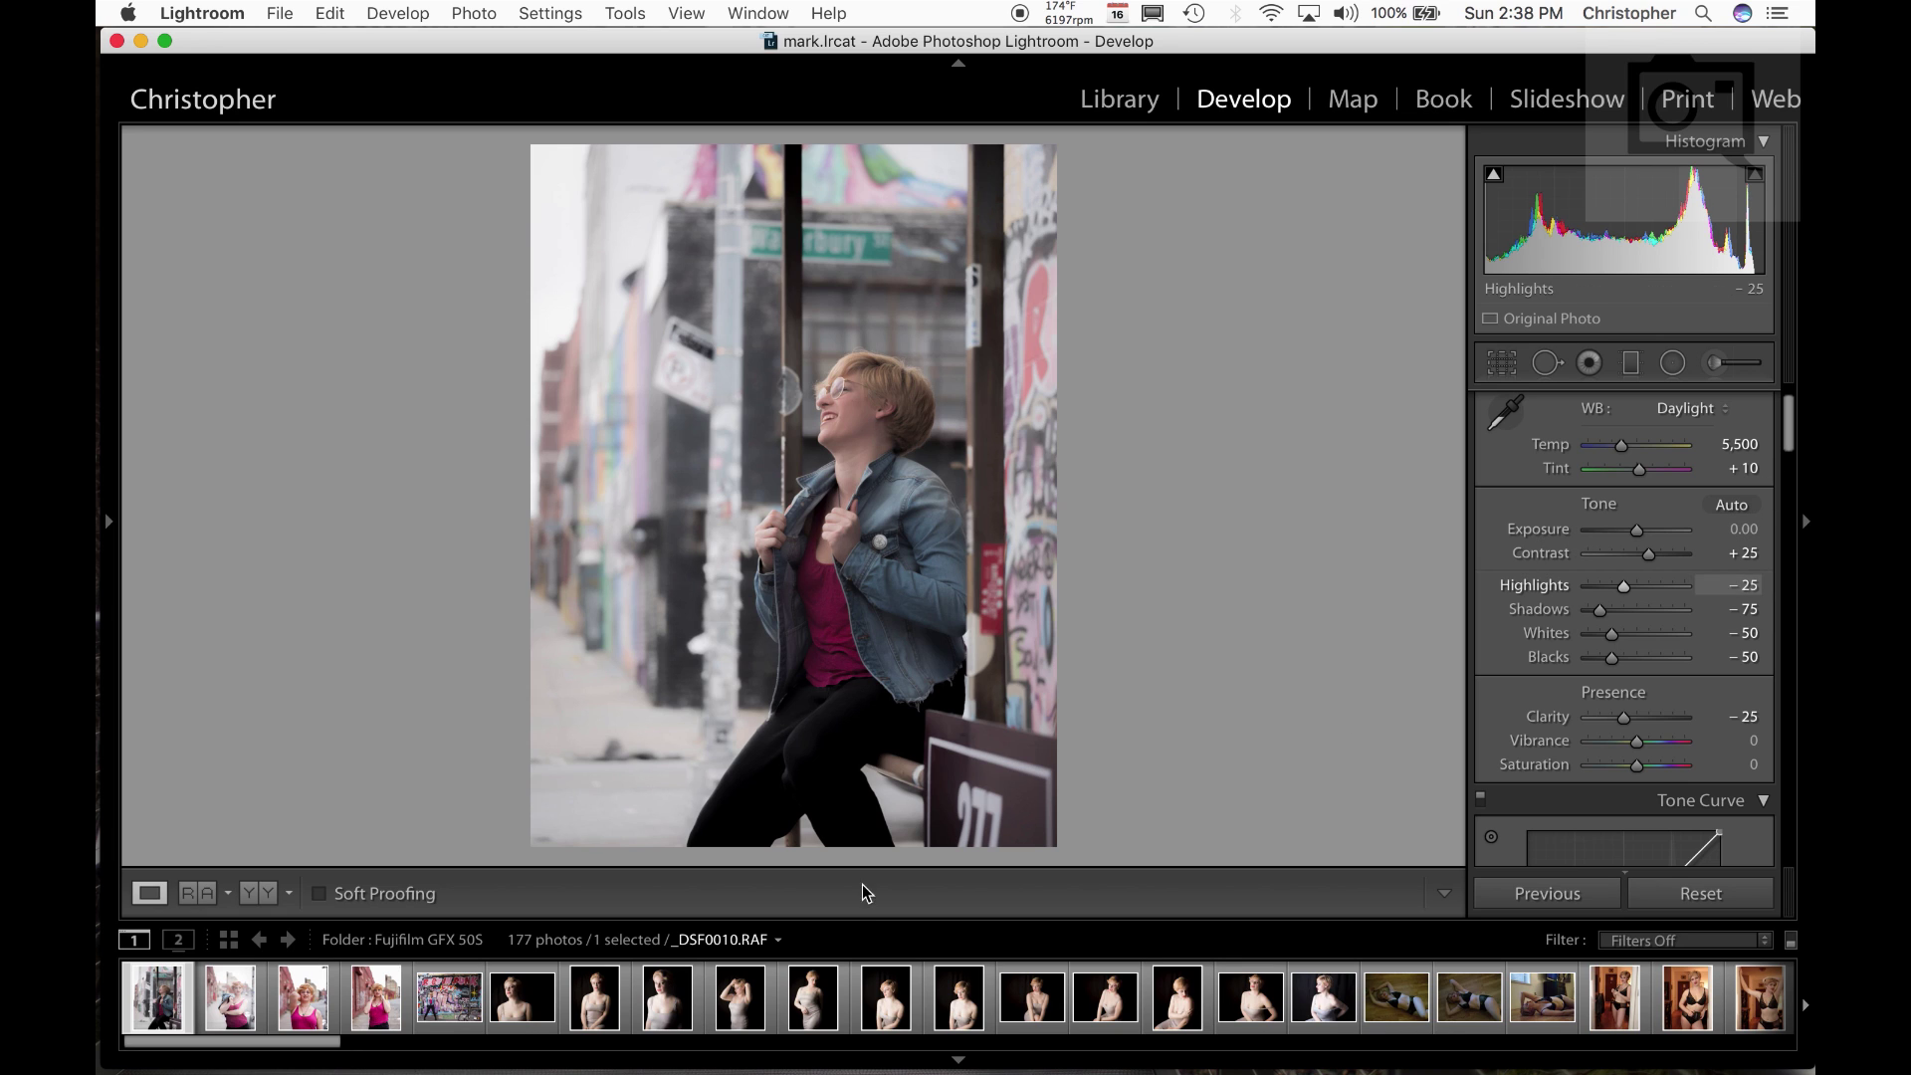
pyautogui.click(1108, 1001)
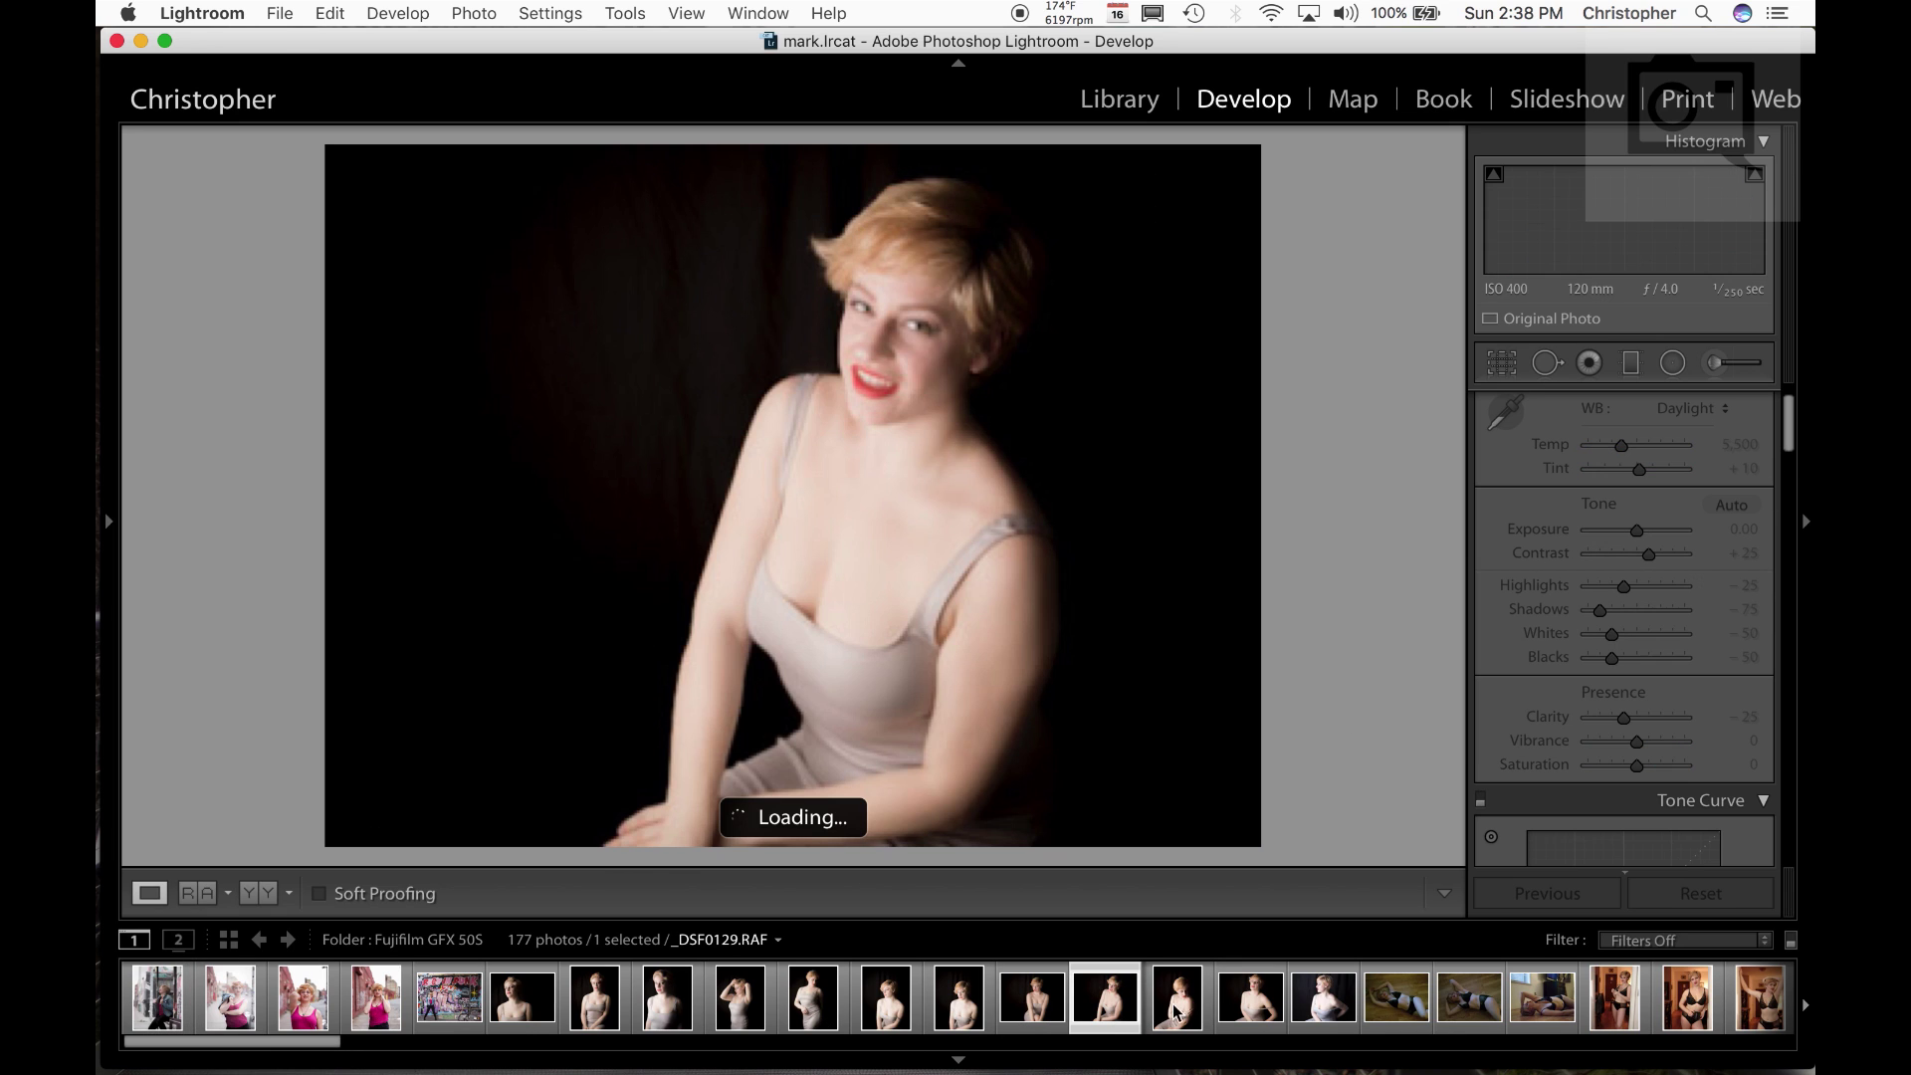
pyautogui.click(1256, 1005)
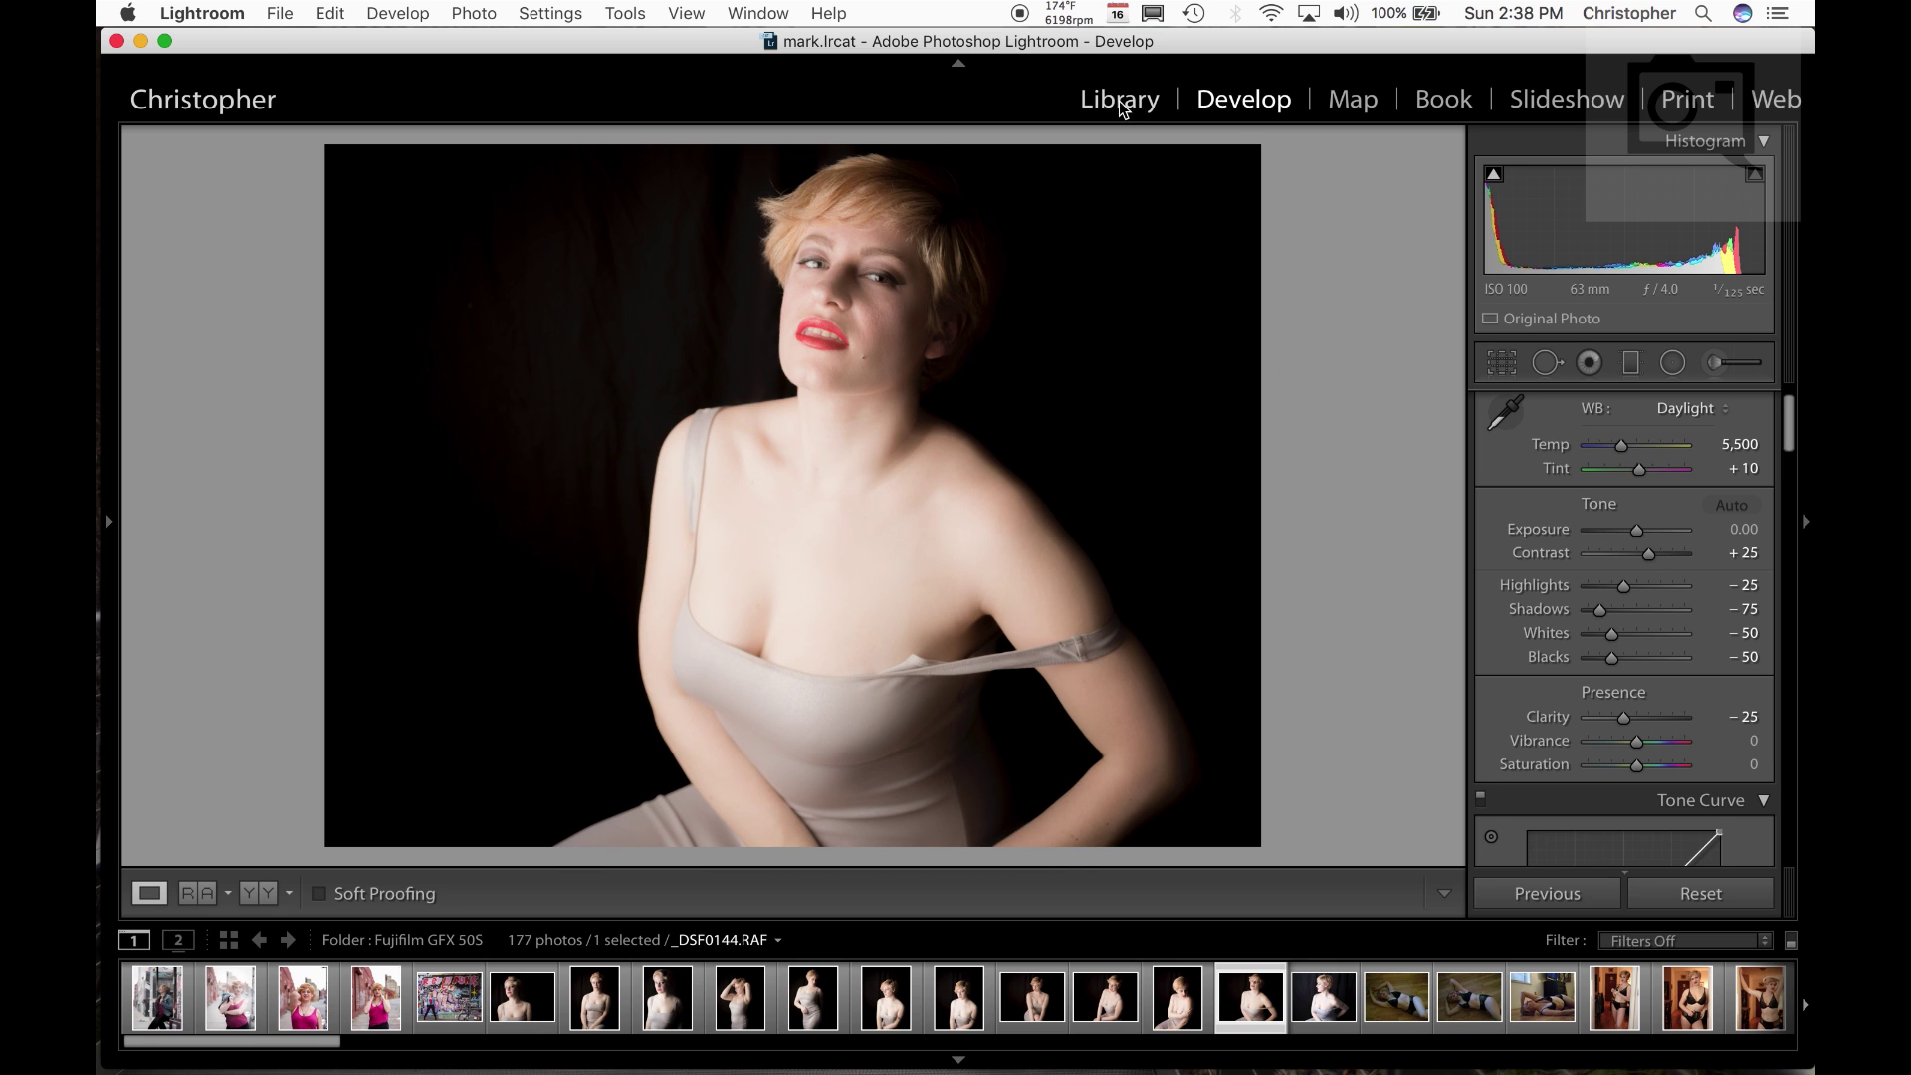
pyautogui.moveTo(1789, 430)
pyautogui.mouseDown()
pyautogui.moveTo(1789, 776)
pyautogui.moveTo(1801, 325)
pyautogui.moveTo(1792, 448)
pyautogui.mouseUp()
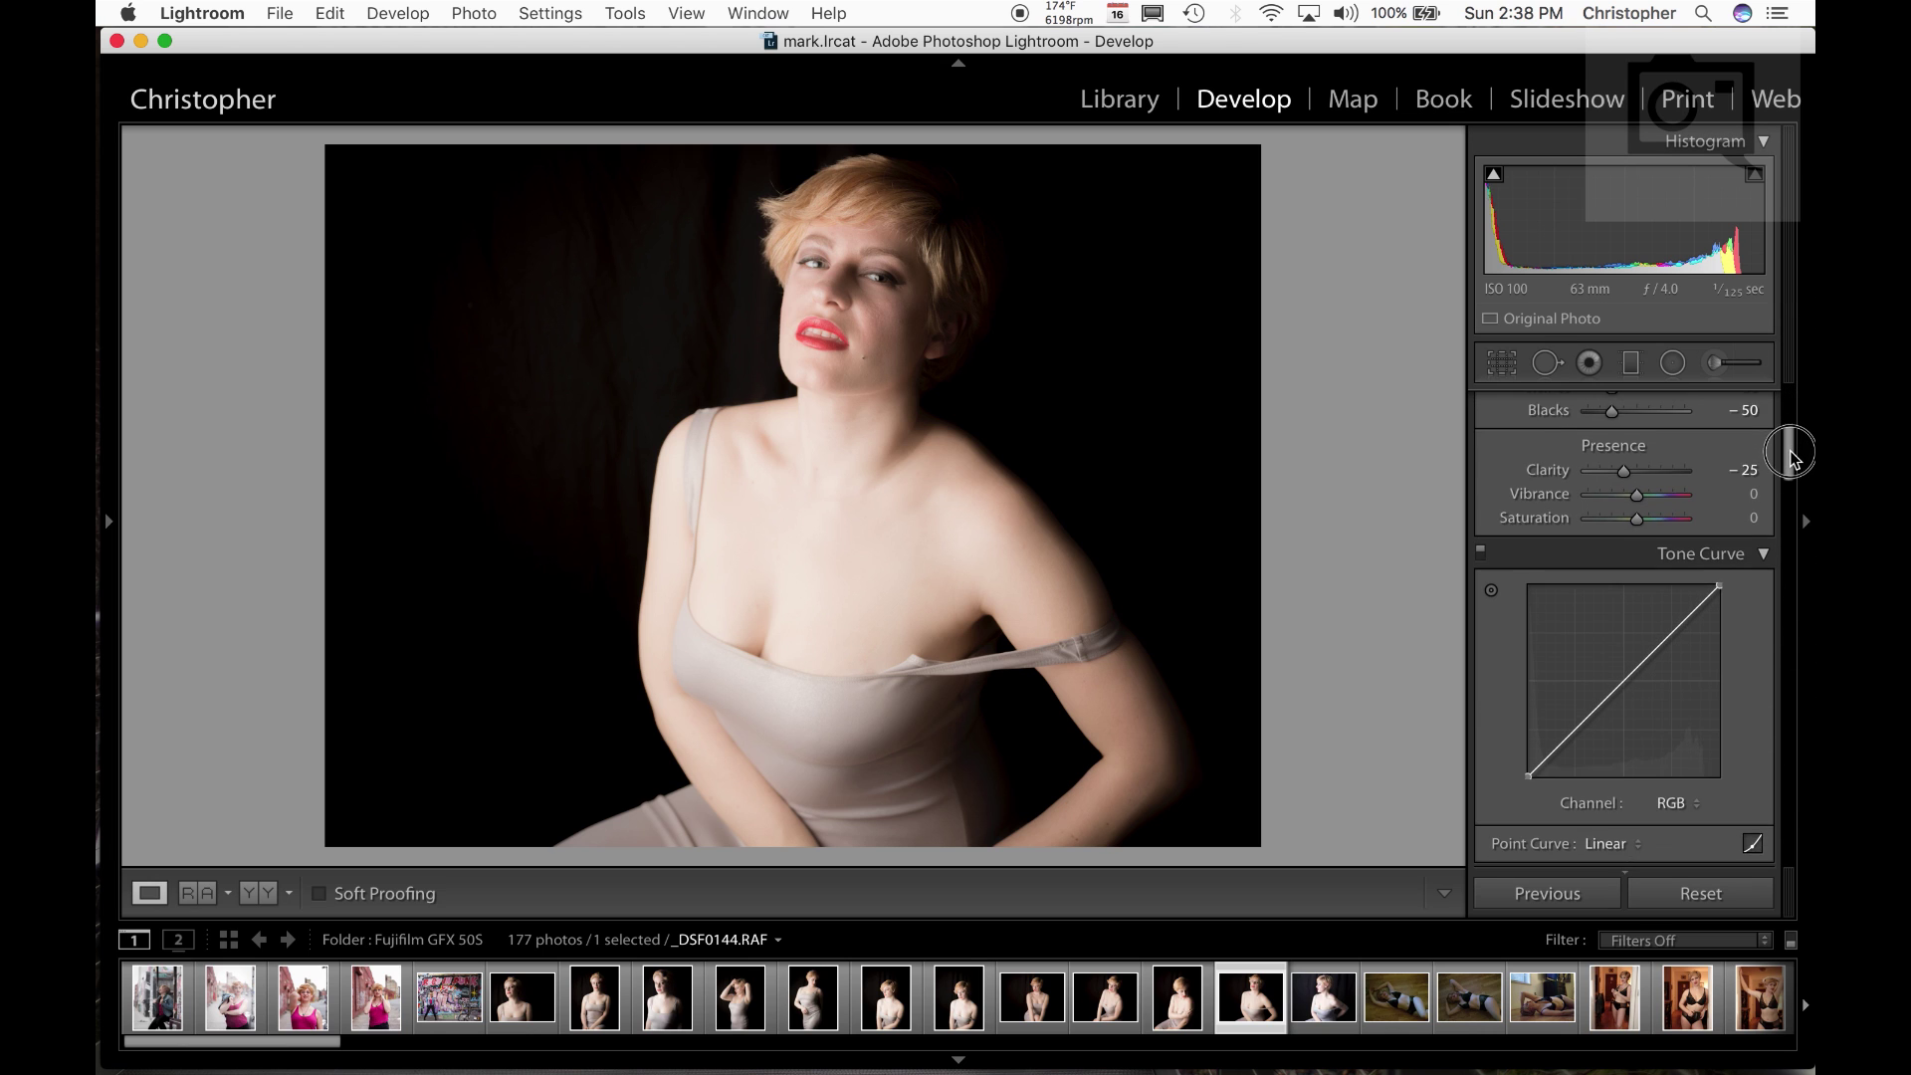